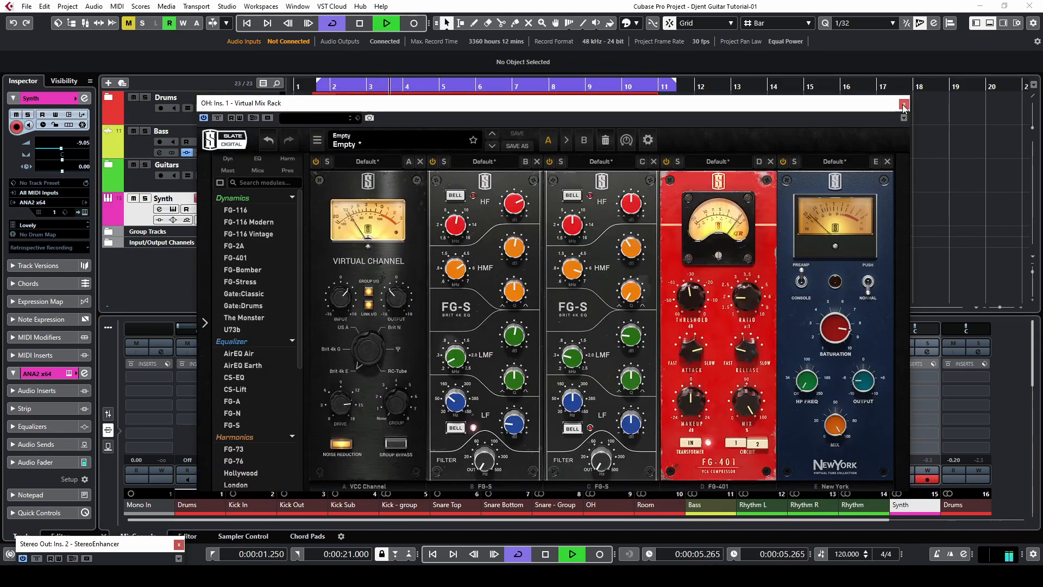
Close the OH channel's Virtual Mix Rack and compare the OH channel with its inserts bypassed and active
{"action": "left_click", "coordinate": [904, 104]}
{"action": "left_click", "coordinate": [590, 364]}
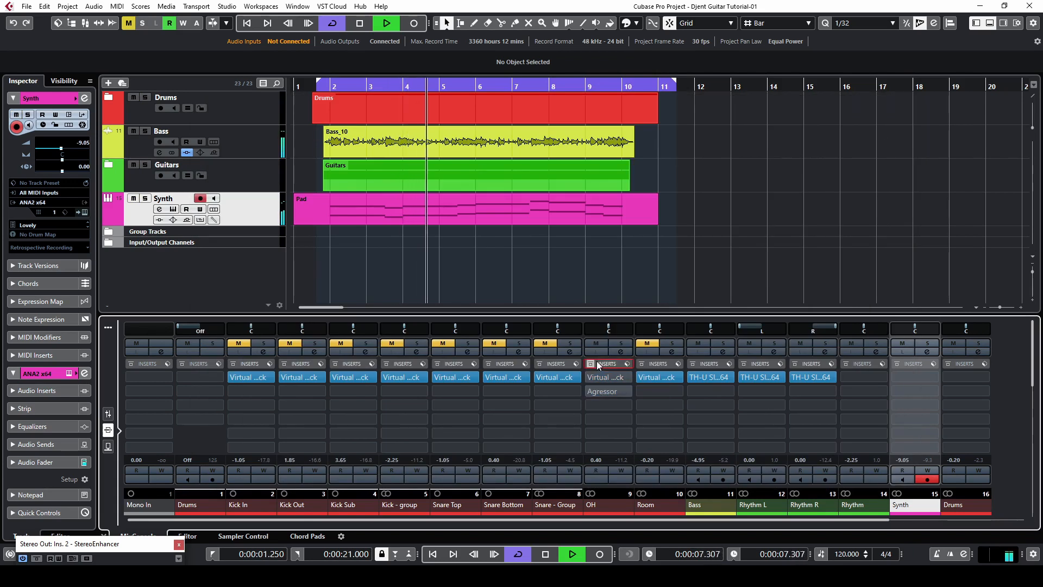
{"action": "left_click", "coordinate": [590, 363]}
Unmute the kick channels, solo Kick Sub and set its Virtual Channel drive to 14.0 dB
{"action": "left_click", "coordinate": [387, 344]}
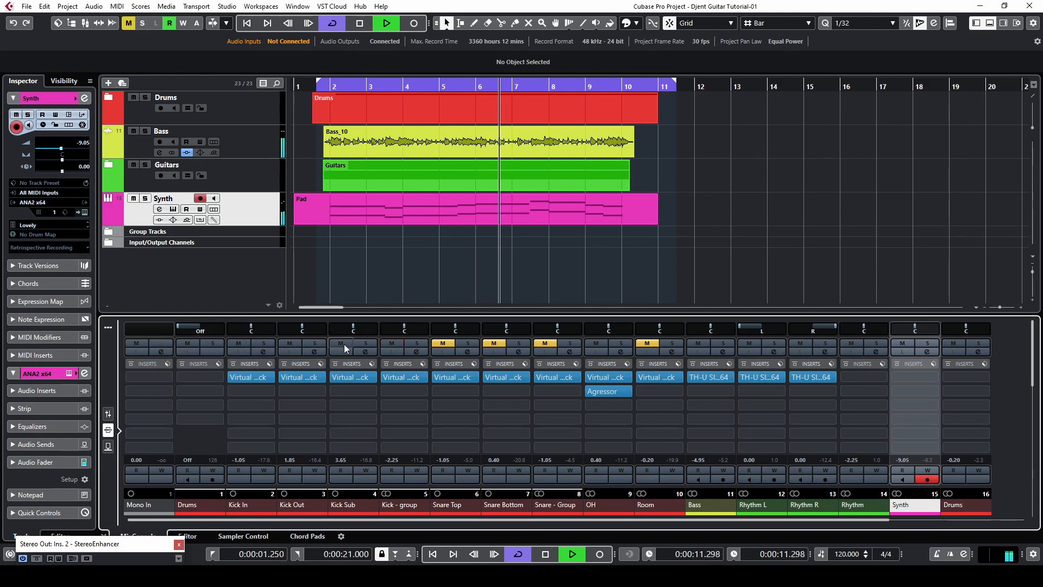
{"action": "left_click", "coordinate": [362, 343]}
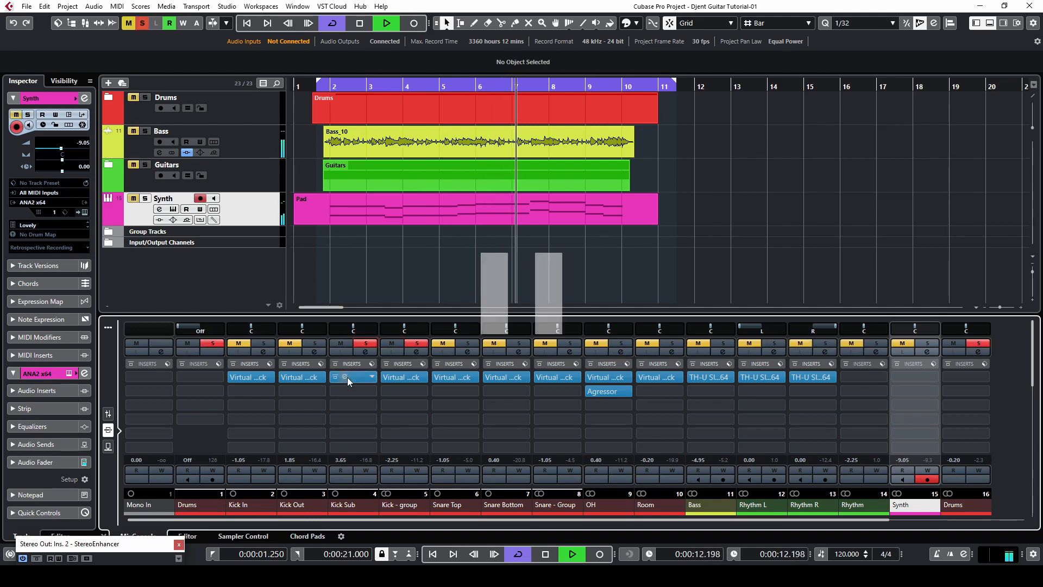
{"action": "left_click", "coordinate": [347, 377]}
{"action": "left_click_drag", "start_coordinate": [344, 406], "coordinate": [345, 406]}
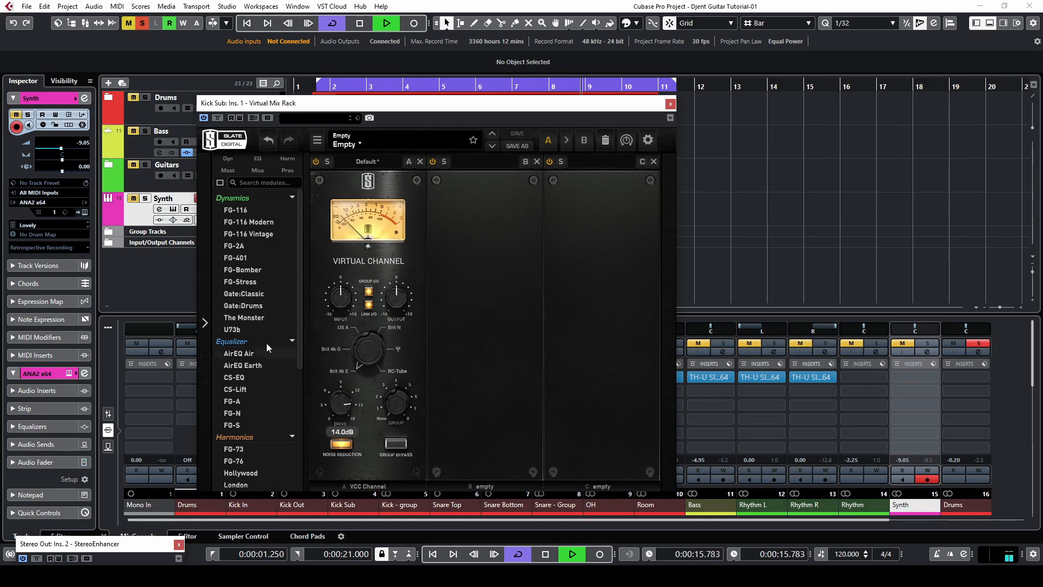
Add the FG-A equalizer to the Kick Sub rack, cutting the MF1 band and boosting the LF band around 40 Hz
{"action": "left_click", "coordinate": [232, 401]}
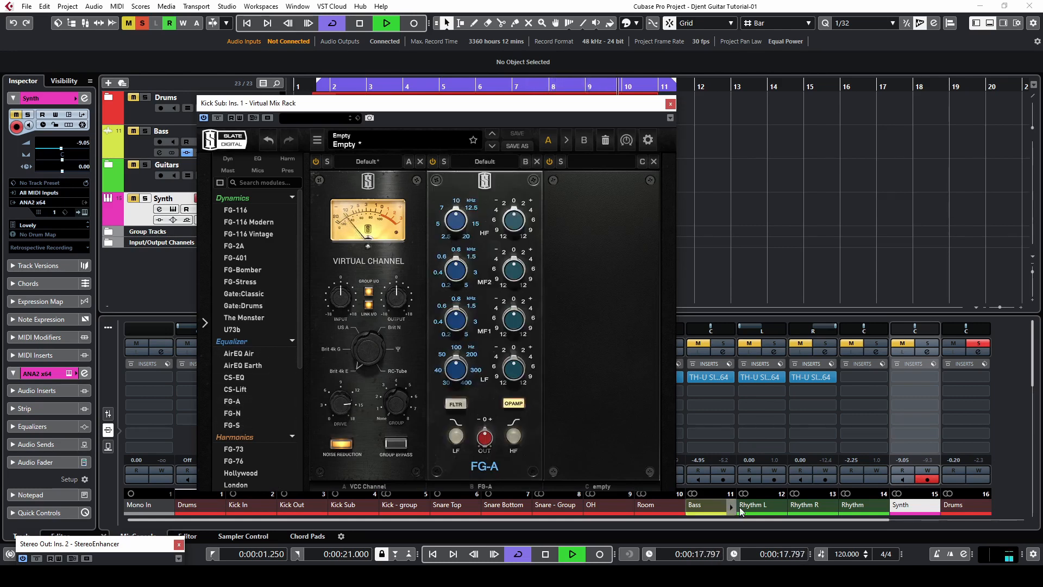
{"action": "left_click_drag", "start_coordinate": [470, 315], "coordinate": [514, 319]}
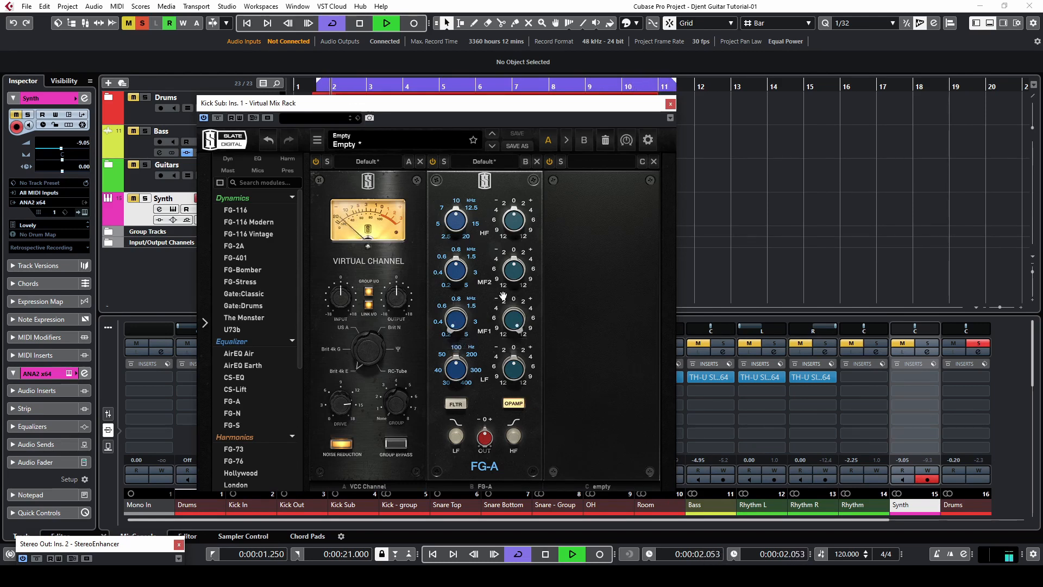
{"action": "left_click_drag", "start_coordinate": [511, 316], "coordinate": [513, 317]}
{"action": "left_click", "coordinate": [455, 369]}
{"action": "left_click_drag", "start_coordinate": [513, 369], "coordinate": [530, 380]}
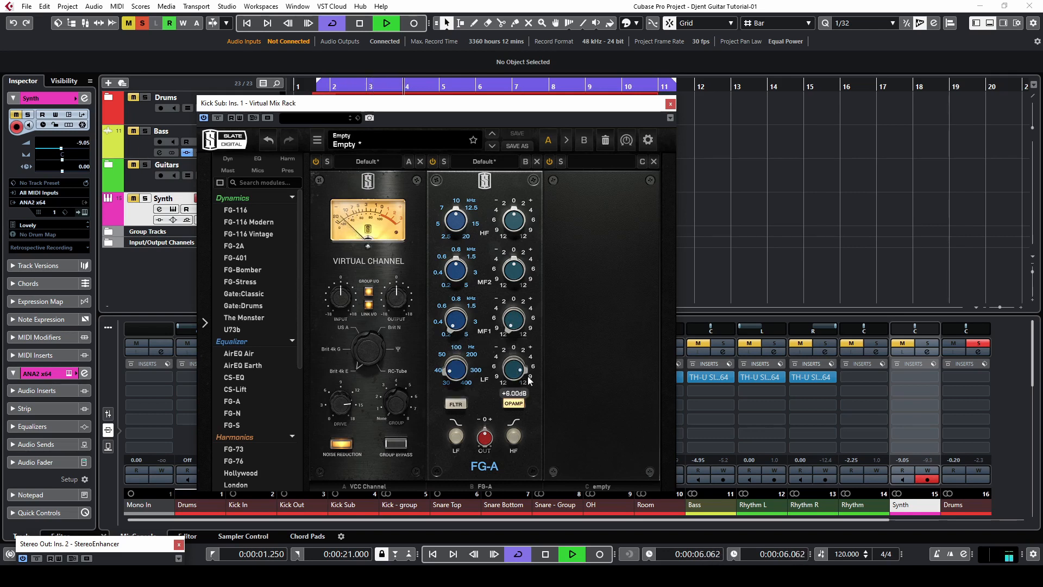
Load FG-Bomber into the Kick Sub rack's third slot, adjust its drive and intensity, and lower its output to about -5.88 dB
{"action": "double_click", "coordinate": [248, 269]}
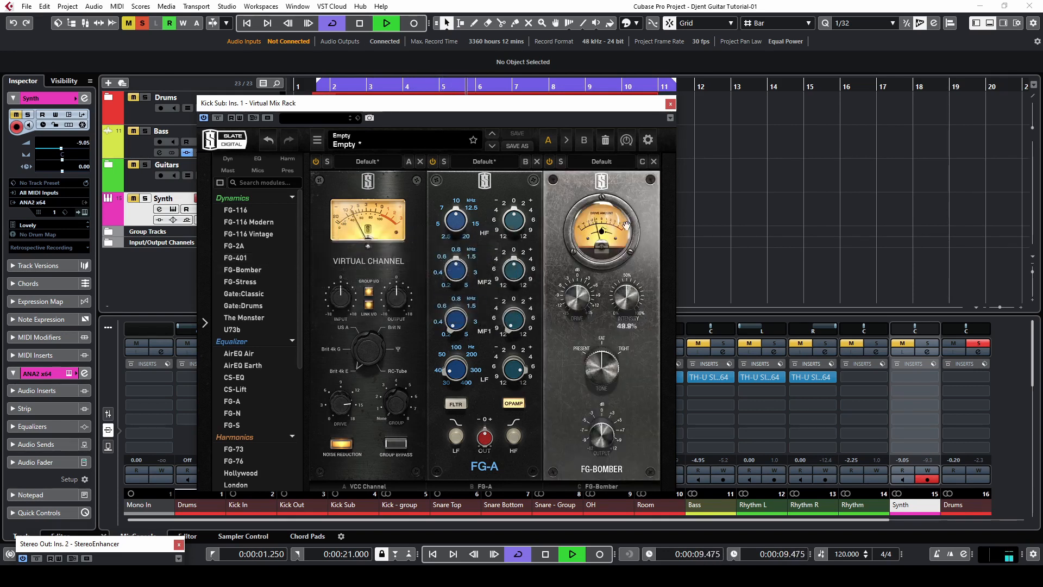
{"action": "left_click_drag", "start_coordinate": [579, 296], "coordinate": [579, 299]}
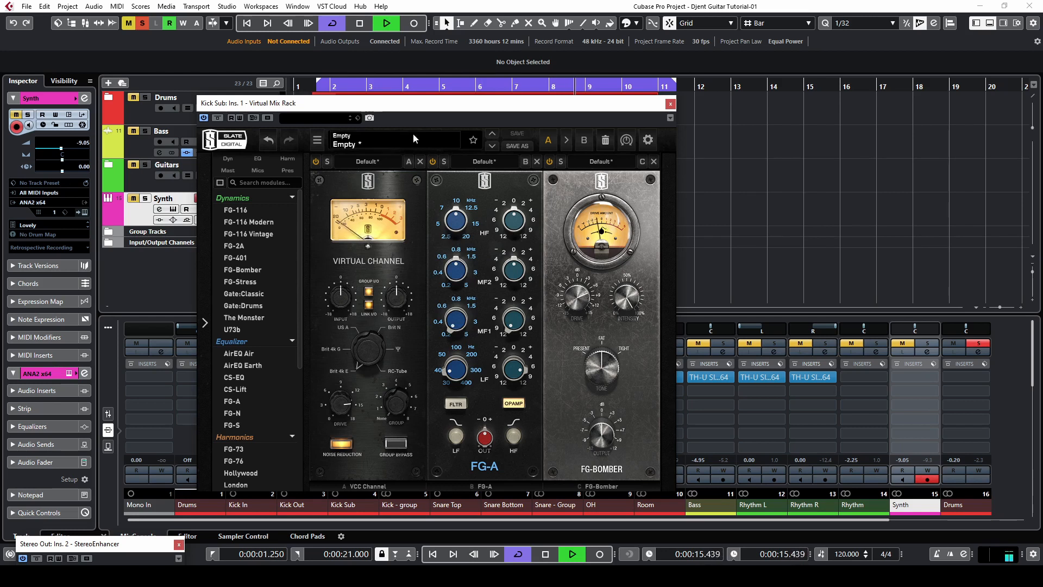
{"action": "left_click", "coordinate": [346, 89]}
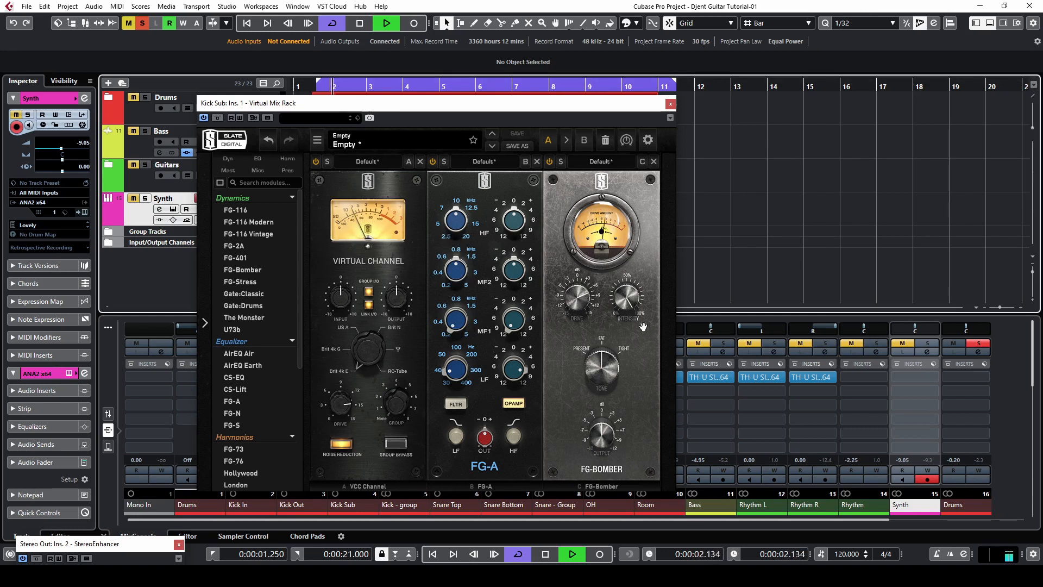
{"action": "left_click_drag", "start_coordinate": [631, 306], "coordinate": [628, 302]}
{"action": "mouse_move", "coordinate": [576, 303]}
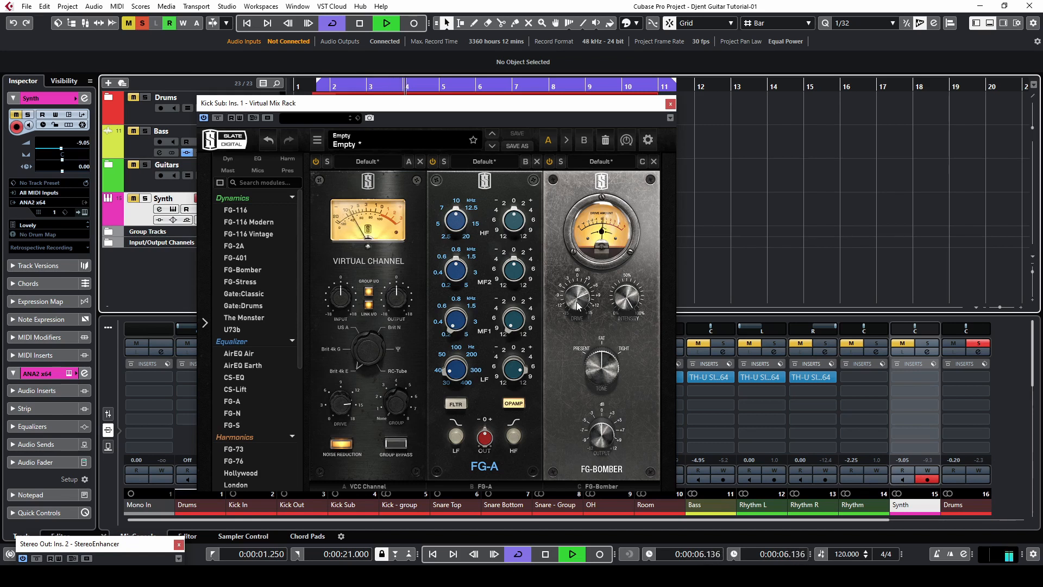
{"action": "mouse_move", "coordinate": [607, 435]}
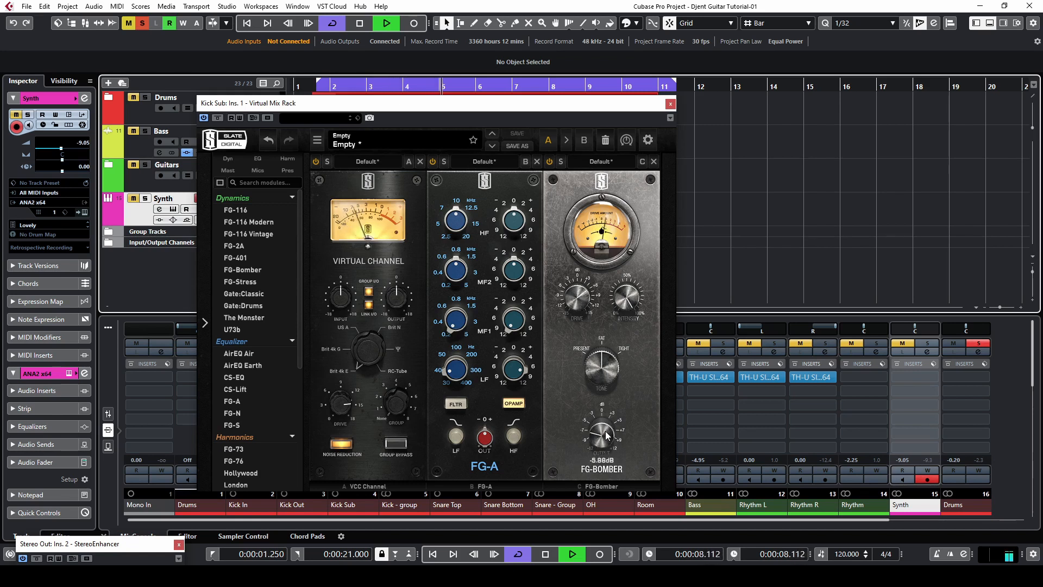
Compare the Kick Sub rack bypassed and active, and close its window
{"action": "left_click", "coordinate": [218, 118]}
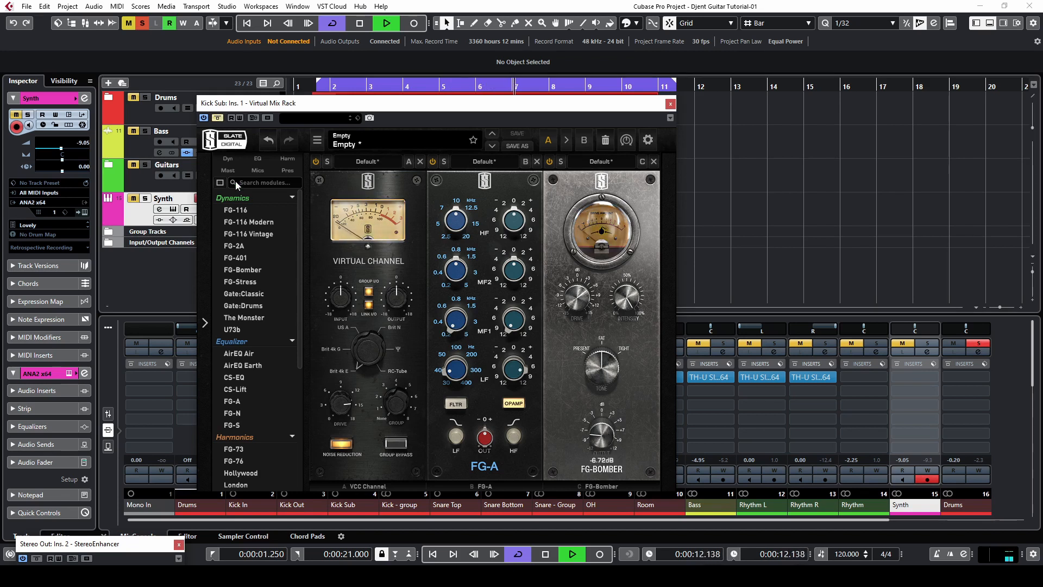
{"action": "left_click", "coordinate": [218, 117]}
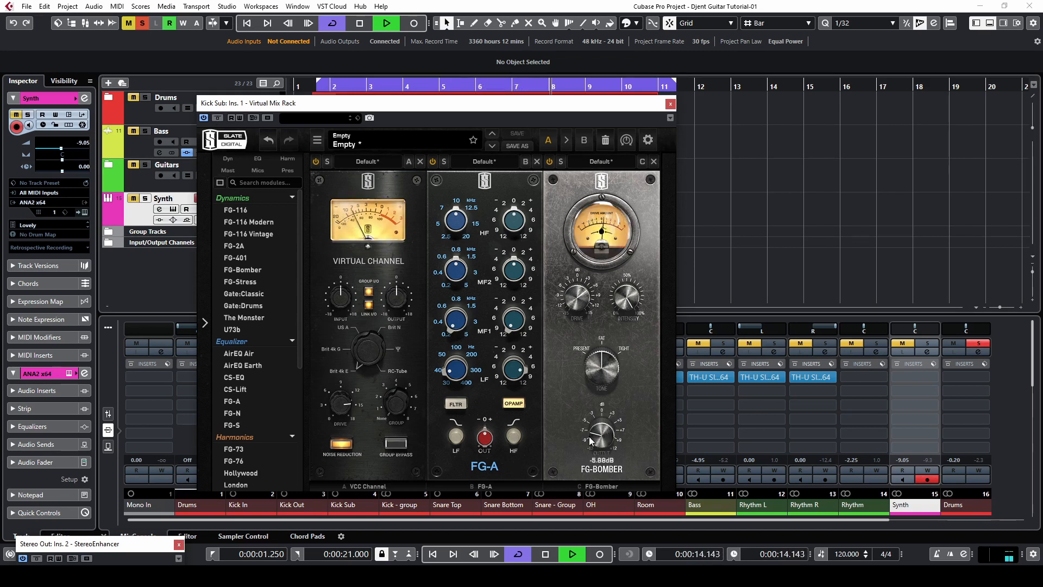
{"action": "left_click", "coordinate": [217, 118]}
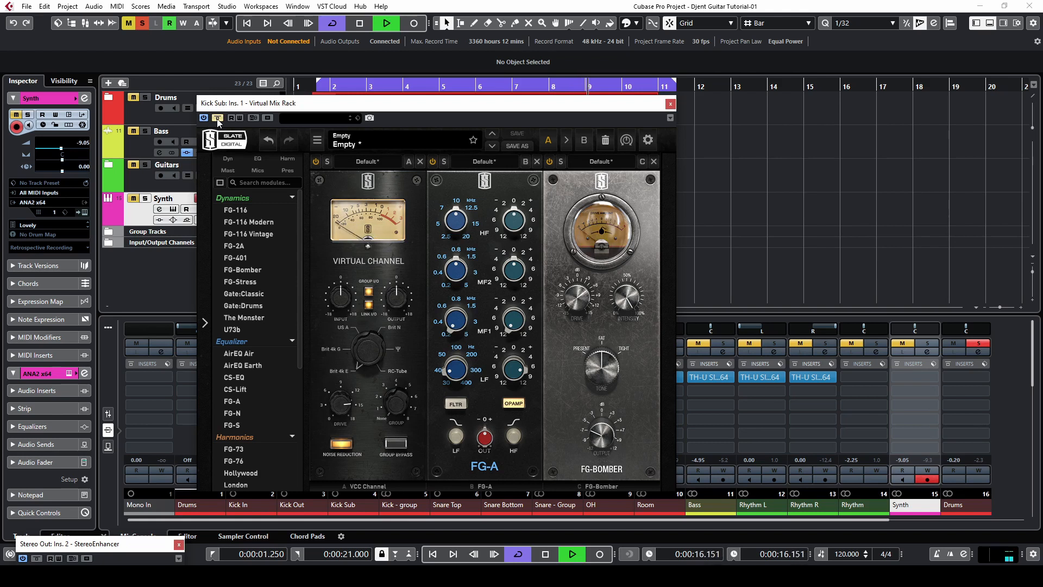
{"action": "left_click", "coordinate": [670, 103]}
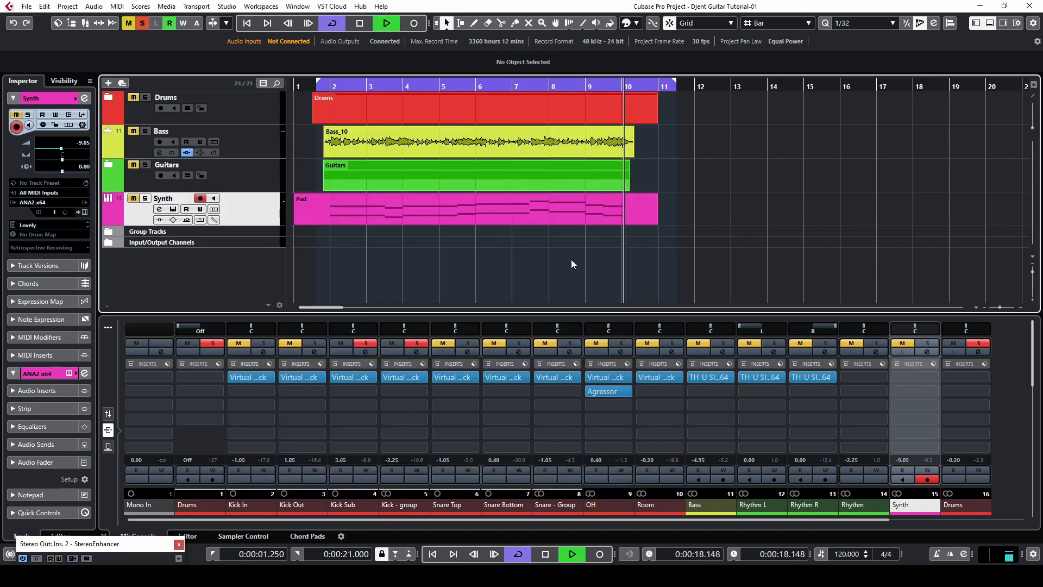
Unsolo Kick Sub, mute Kick In and Kick Out, and replay from around bar 2 with the Synth, Guitars and Bass tracks muted
{"action": "left_click", "coordinate": [364, 343]}
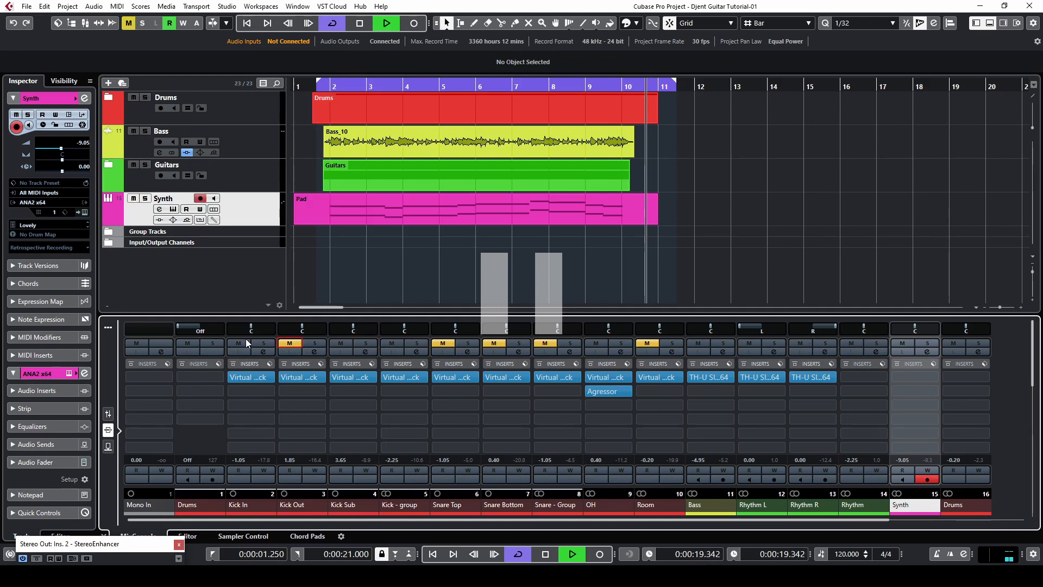
{"action": "left_click", "coordinate": [244, 341]}
{"action": "left_click", "coordinate": [339, 87]}
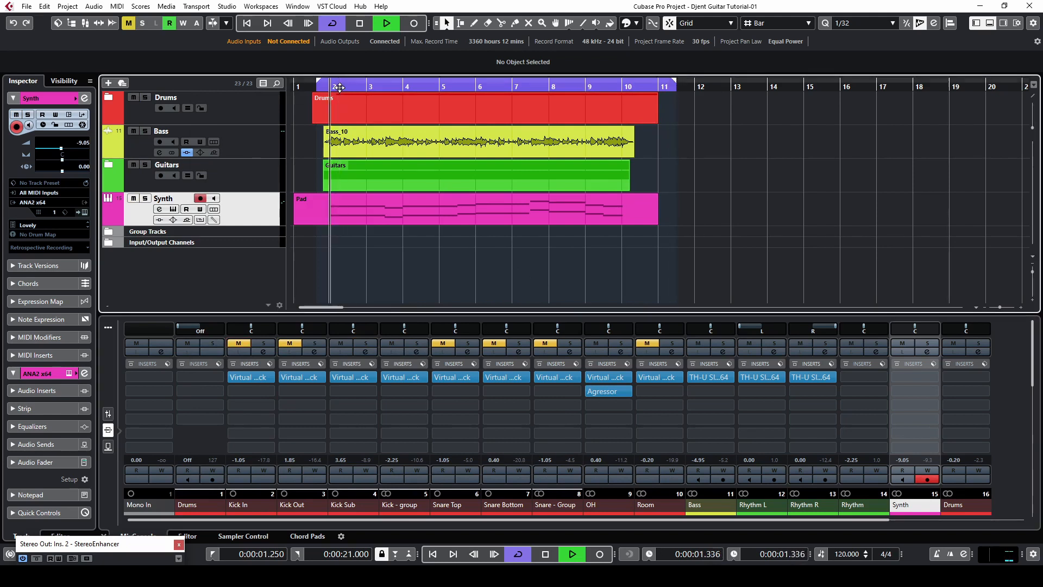
{"action": "left_click", "coordinate": [133, 198]}
{"action": "left_click", "coordinate": [133, 164]}
{"action": "left_click", "coordinate": [133, 131]}
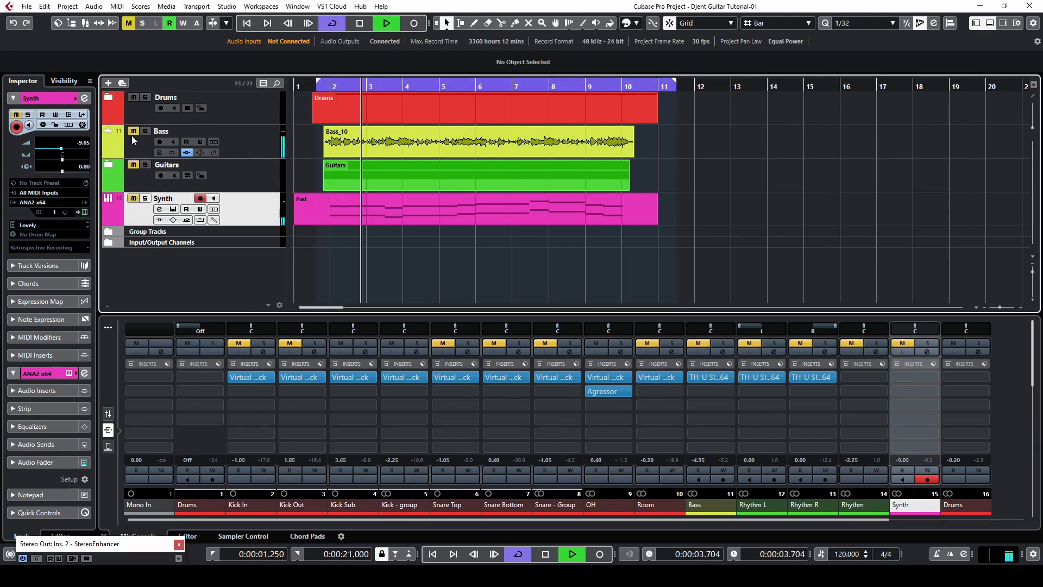
Toggle the Kick Sub mute to compare, and unmute and solo the Kick Out channel
{"action": "left_click", "coordinate": [341, 343]}
{"action": "left_click", "coordinate": [342, 343]}
{"action": "left_click", "coordinate": [296, 344]}
{"action": "left_click", "coordinate": [312, 344]}
In the Kick Out rack's Virtual Channel, set the drive to 14.0 dB and the input to +5.04 dB
{"action": "left_click", "coordinate": [299, 376]}
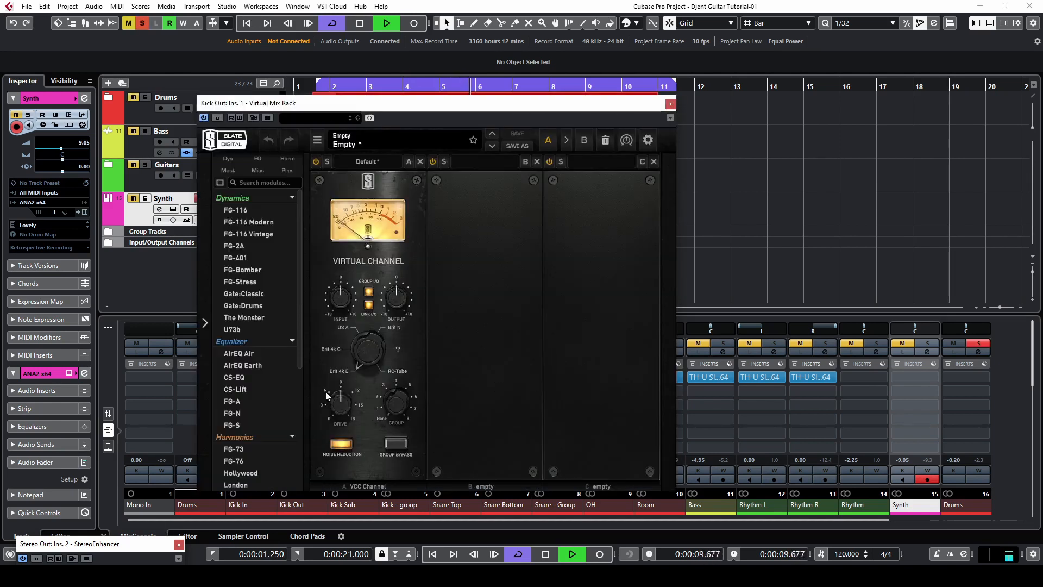
{"action": "left_click_drag", "start_coordinate": [326, 395], "coordinate": [350, 409]}
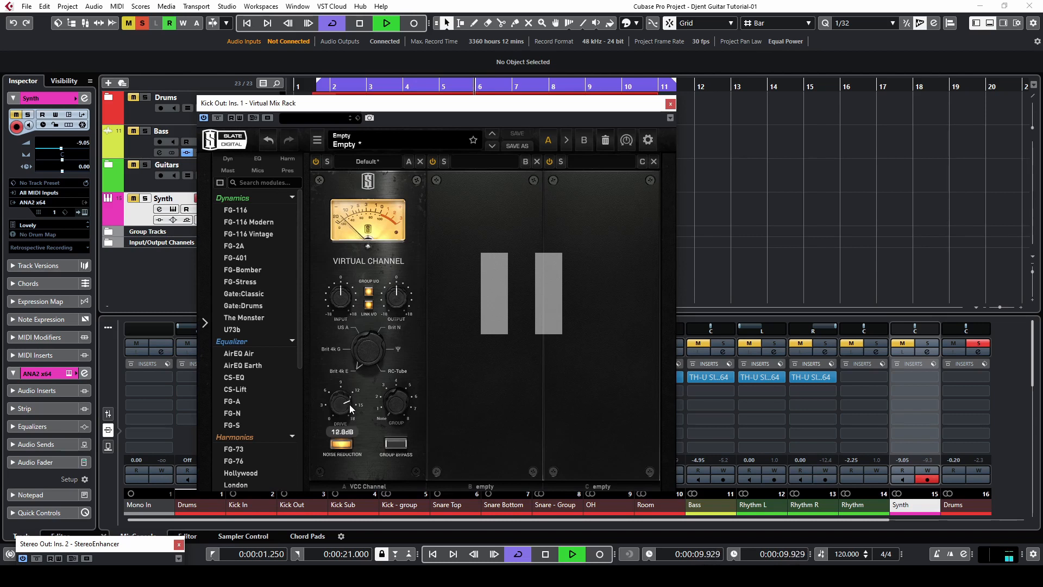
{"action": "left_click_drag", "start_coordinate": [349, 404], "coordinate": [348, 403]}
{"action": "scroll", "coordinate": [335, 300], "scroll_direction": "up", "scroll_amount": 5}
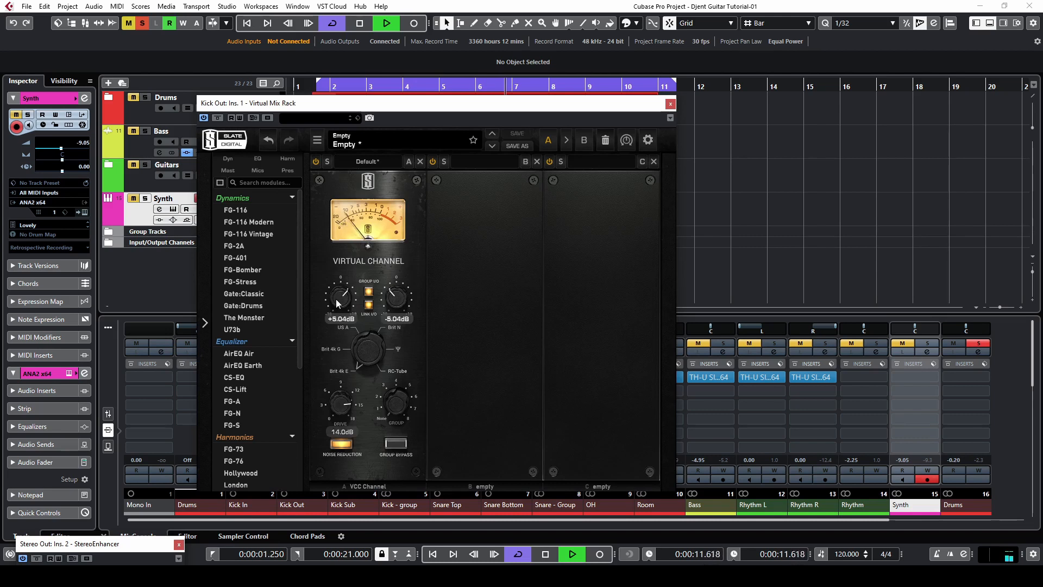
Add the FG-S equalizer to the Kick Out rack, sweep its LMF band with a strong boost, and turn the gain down to a cut
{"action": "double_click", "coordinate": [252, 426]}
{"action": "scroll", "coordinate": [507, 342], "scroll_direction": "up", "scroll_amount": 8}
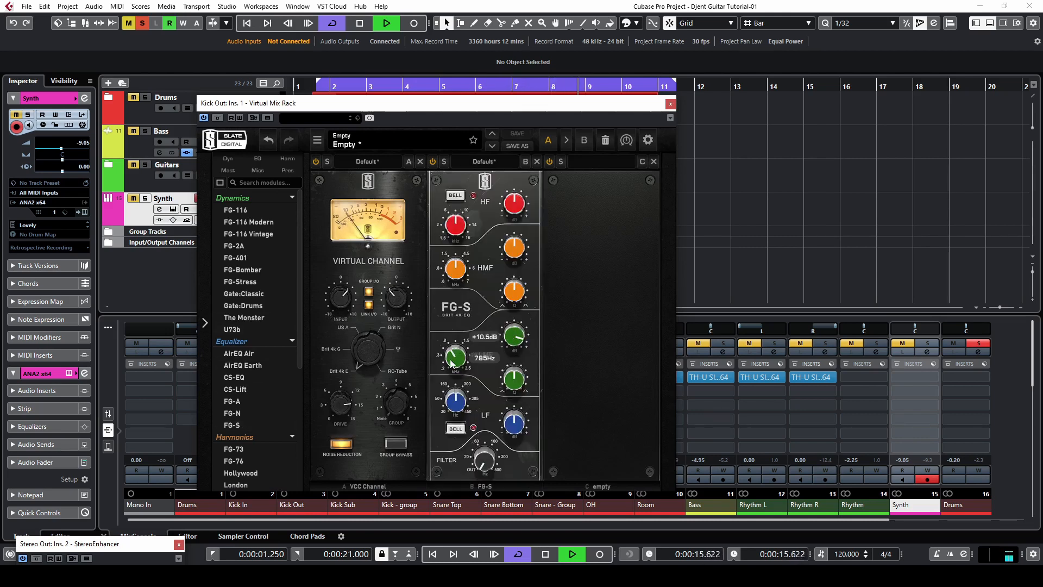
{"action": "scroll", "coordinate": [451, 363], "scroll_direction": "down", "scroll_amount": 3}
{"action": "scroll", "coordinate": [512, 378], "scroll_direction": "up", "scroll_amount": 3}
{"action": "scroll", "coordinate": [516, 337], "scroll_direction": "down", "scroll_amount": 10}
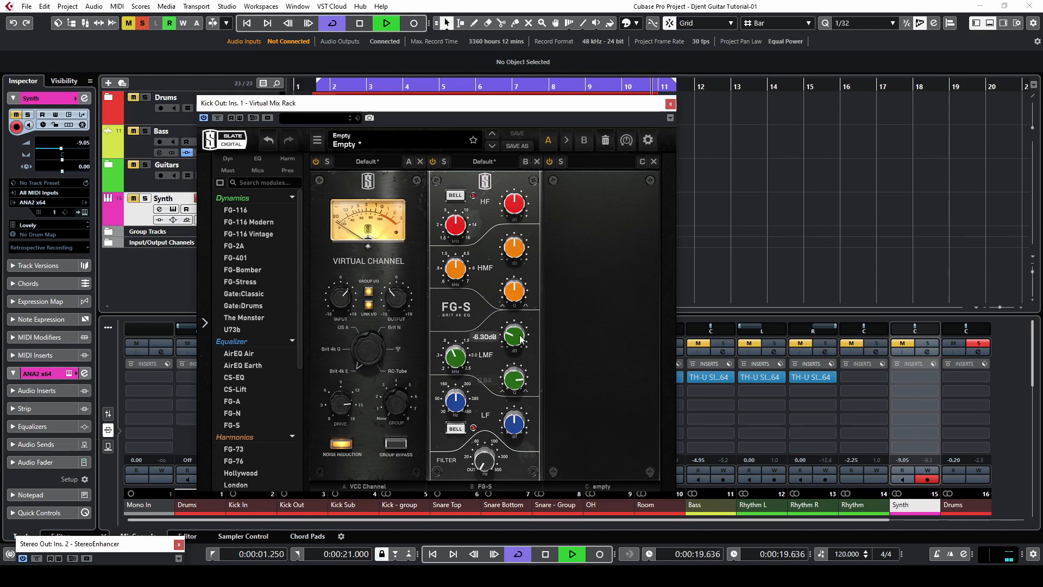
Replay from the loop start and compare boost and deep cut on the FG-S LMF band to refine its gain reduction
{"action": "left_click", "coordinate": [327, 86]}
{"action": "scroll", "coordinate": [515, 338], "scroll_direction": "up", "scroll_amount": 7}
{"action": "scroll", "coordinate": [515, 338], "scroll_direction": "down", "scroll_amount": 10}
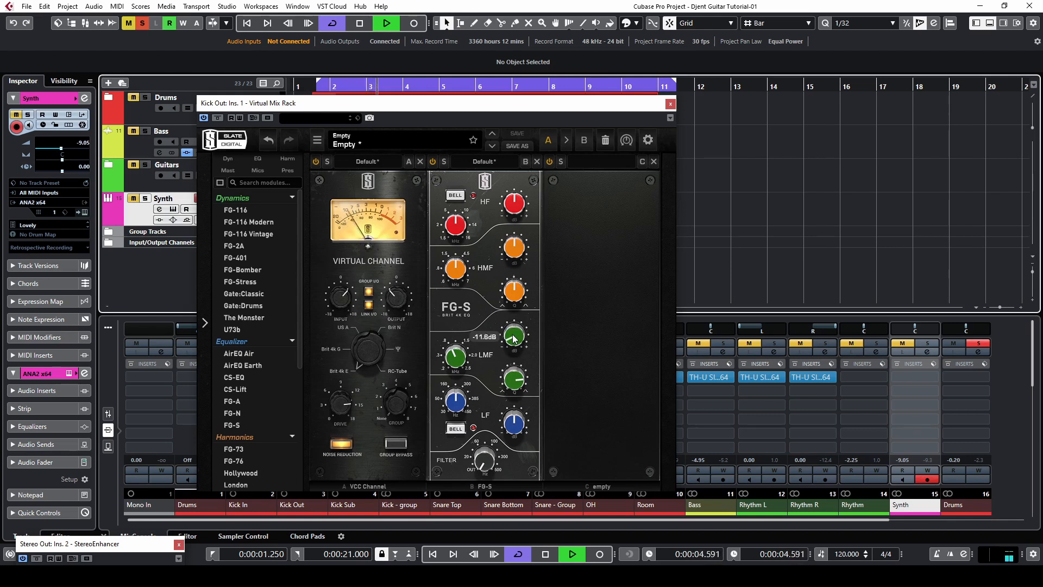
Boost the FG-S HMF band by about 4.20 dB at 1.51 kHz and the HF band by about 8.45 dB
{"action": "scroll", "coordinate": [518, 251], "scroll_direction": "up", "scroll_amount": 5}
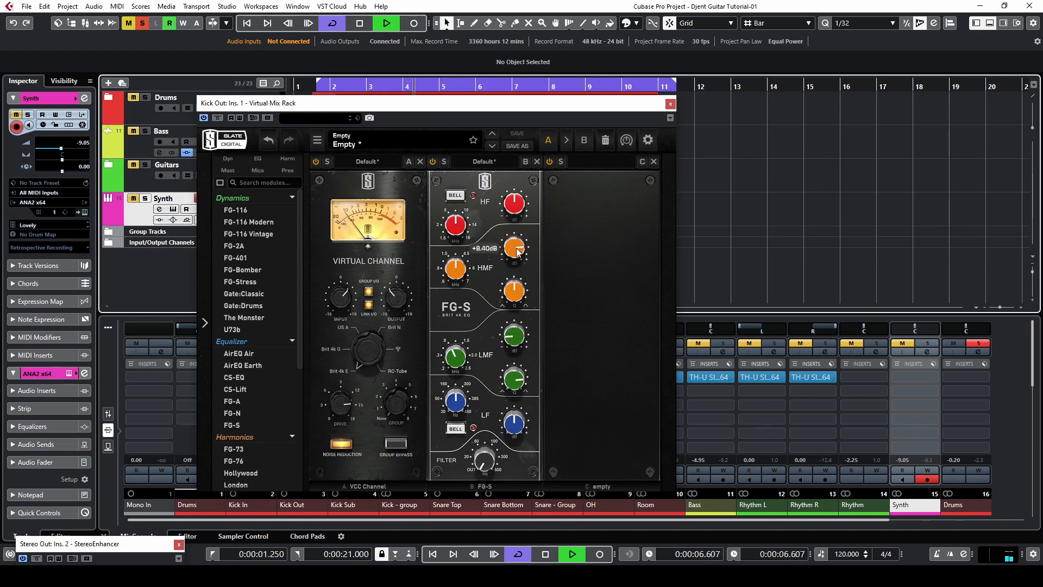
{"action": "scroll", "coordinate": [516, 253], "scroll_direction": "down", "scroll_amount": 3}
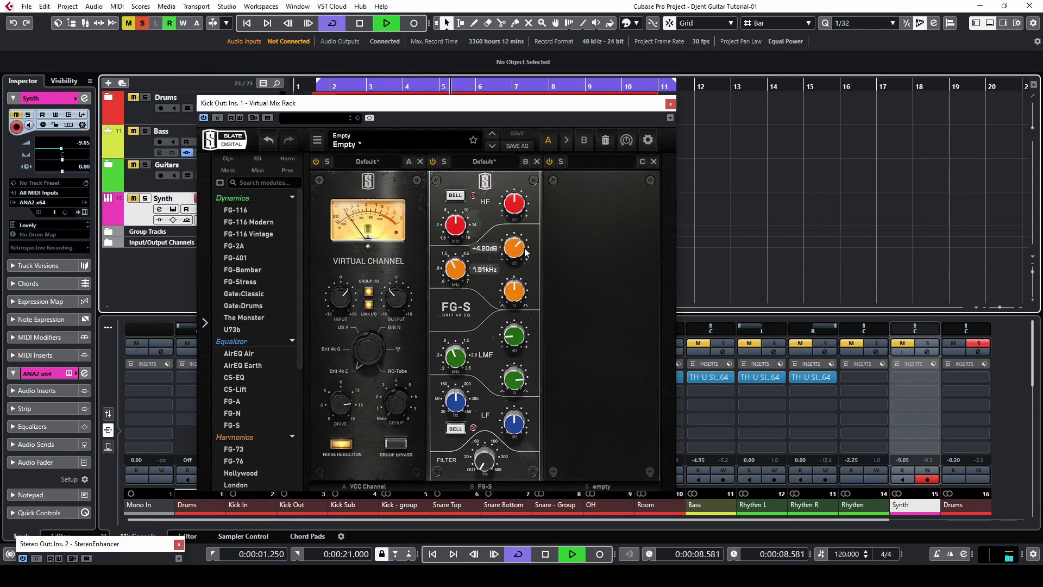
{"action": "scroll", "coordinate": [515, 212], "scroll_direction": "up", "scroll_amount": 5}
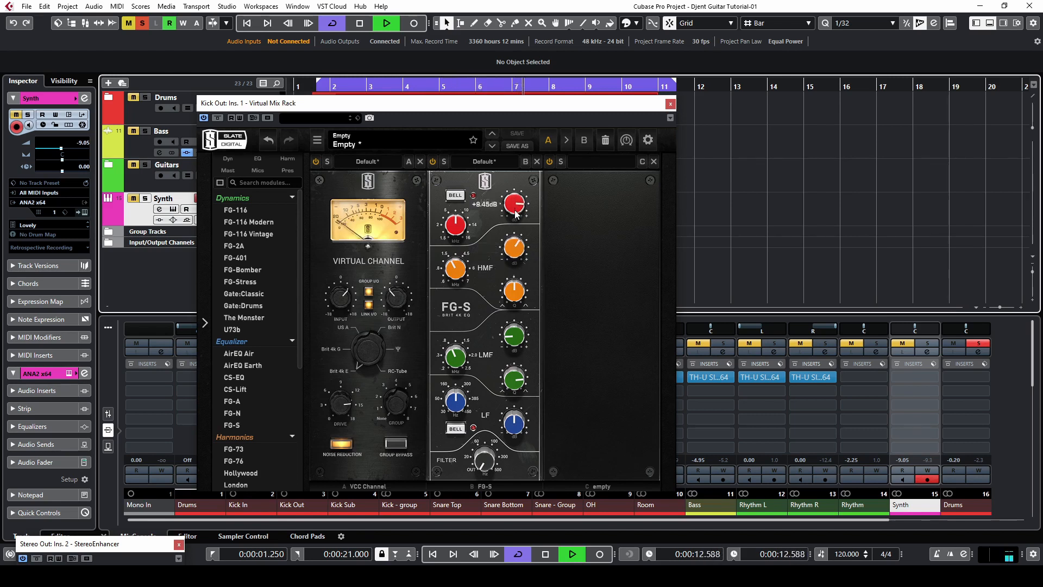
Deactivate all solos, and raise the Kick Out FG-S HF gain further
{"action": "left_click", "coordinate": [141, 23]}
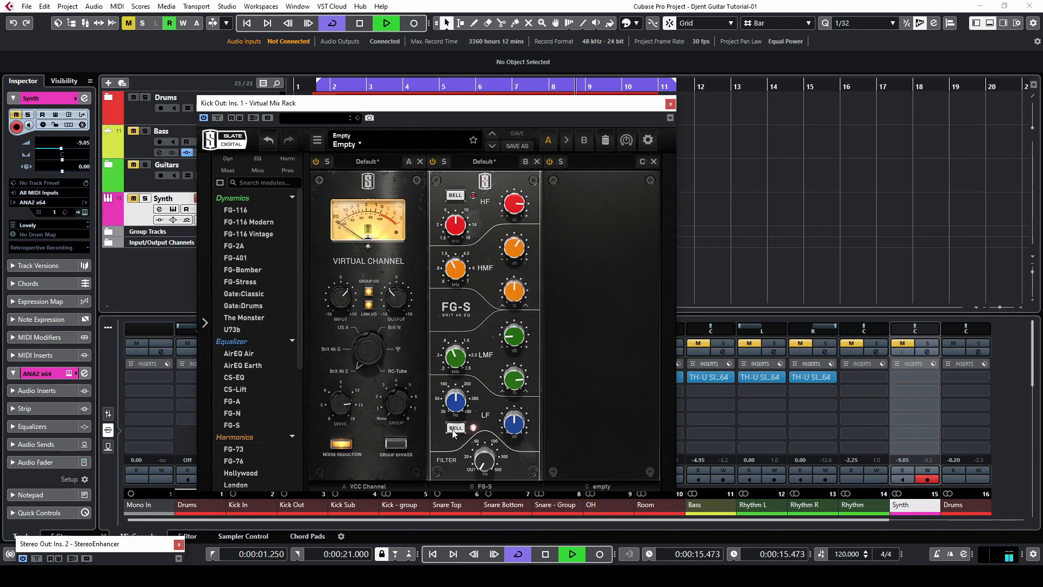
{"action": "mouse_move", "coordinate": [512, 215]}
{"action": "scroll", "coordinate": [515, 213], "scroll_direction": "up", "scroll_amount": 3}
Try an 11.6 dB boost on the FG-S LF bell band, lower its frequency, leave a slight gain cut, and close the rack
{"action": "mouse_move", "coordinate": [510, 423]}
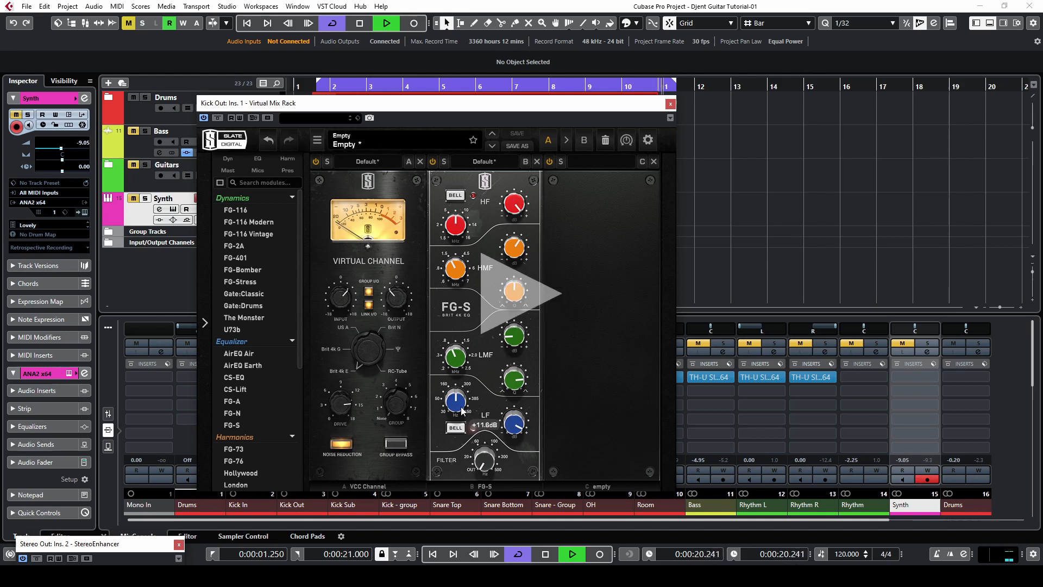
{"action": "left_click_drag", "start_coordinate": [460, 399], "coordinate": [461, 416]}
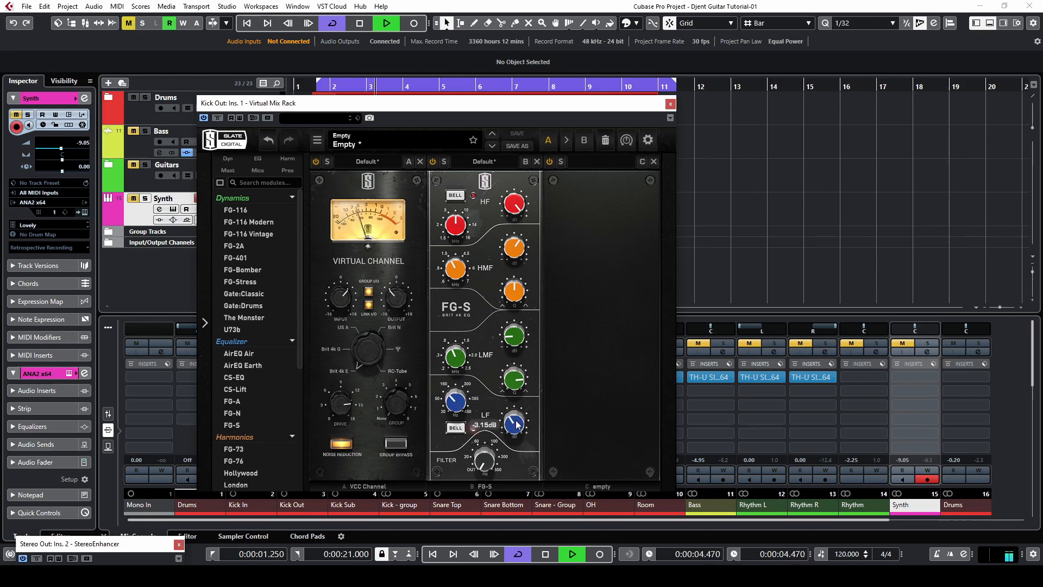
{"action": "left_click_drag", "start_coordinate": [517, 425], "coordinate": [517, 435]}
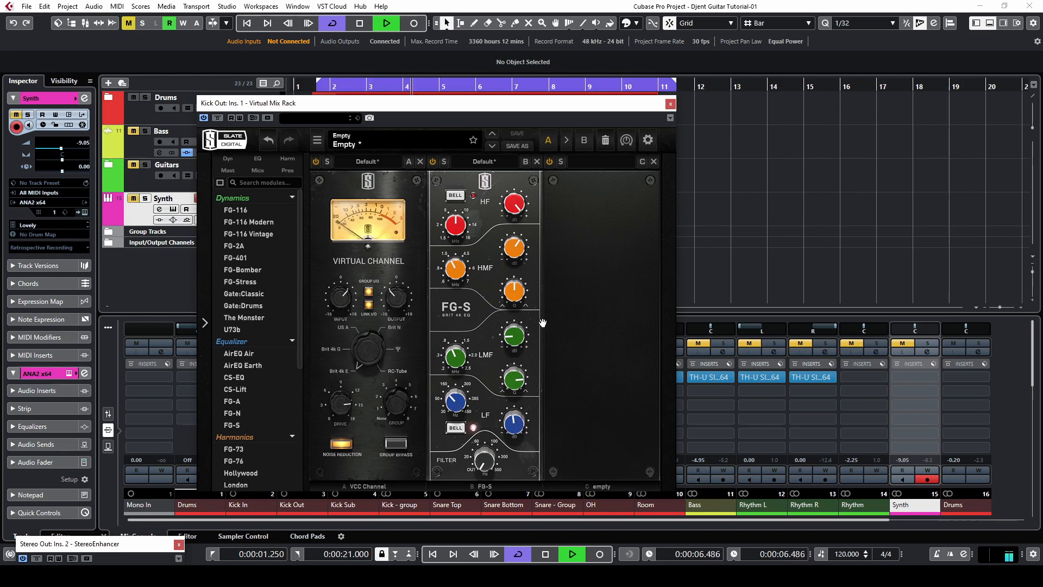
{"action": "left_click", "coordinate": [670, 103]}
Reopen the Kick Out channel's Virtual Mix Rack and load FG-Bomber into its empty third slot
{"action": "left_click", "coordinate": [312, 348]}
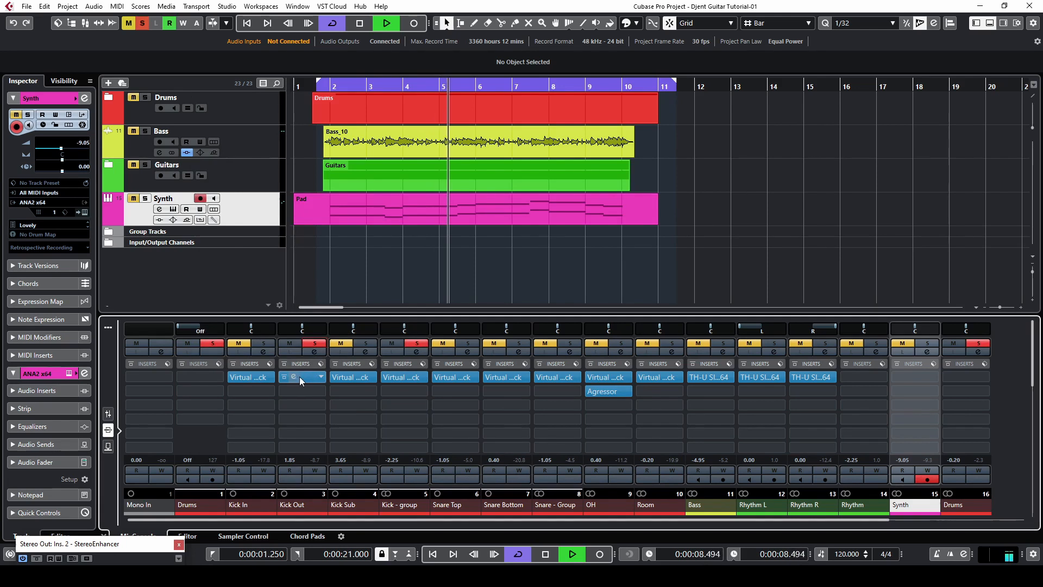
{"action": "left_click", "coordinate": [299, 376]}
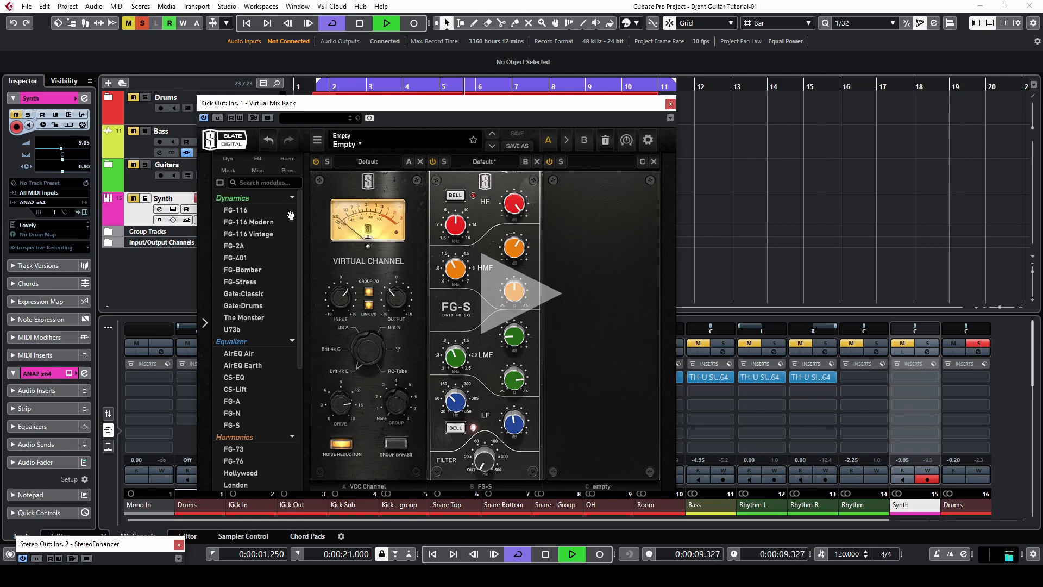
{"action": "left_click", "coordinate": [243, 268]}
{"action": "left_click", "coordinate": [242, 259]}
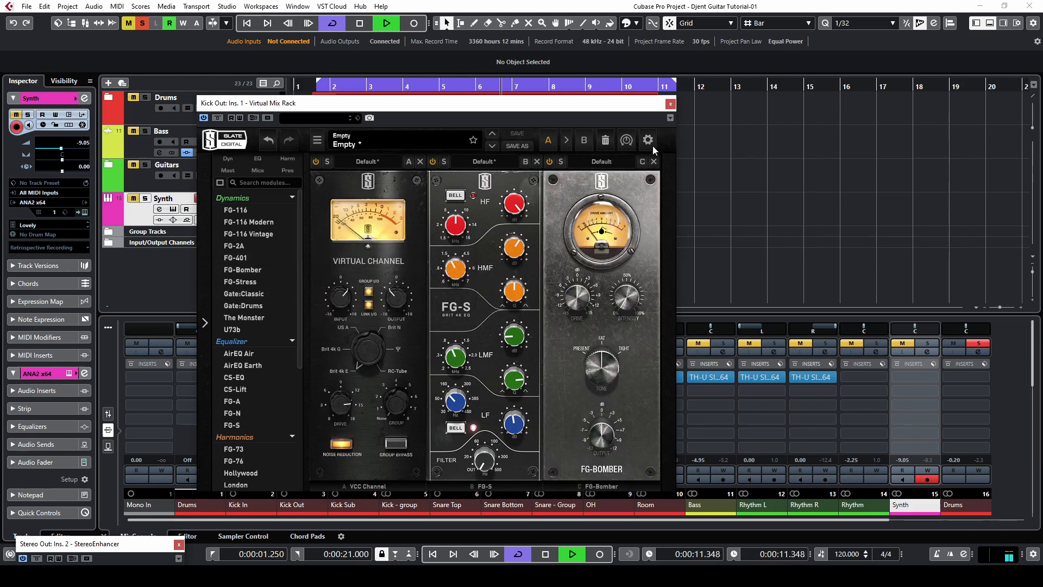
Use FG-401 instead of FG-Bomber in Kick Out's third slot, adjust its threshold and release, and return to the unsoloed mix
{"action": "left_click_drag", "start_coordinate": [574, 296], "coordinate": [576, 343]}
{"action": "left_click_drag", "start_coordinate": [630, 347], "coordinate": [628, 356]}
{"action": "mouse_move", "coordinate": [568, 299]}
{"action": "left_mouse_down"}
{"action": "mouse_move", "coordinate": [553, 303]}
{"action": "mouse_move", "coordinate": [576, 302]}
{"action": "left_mouse_up"}
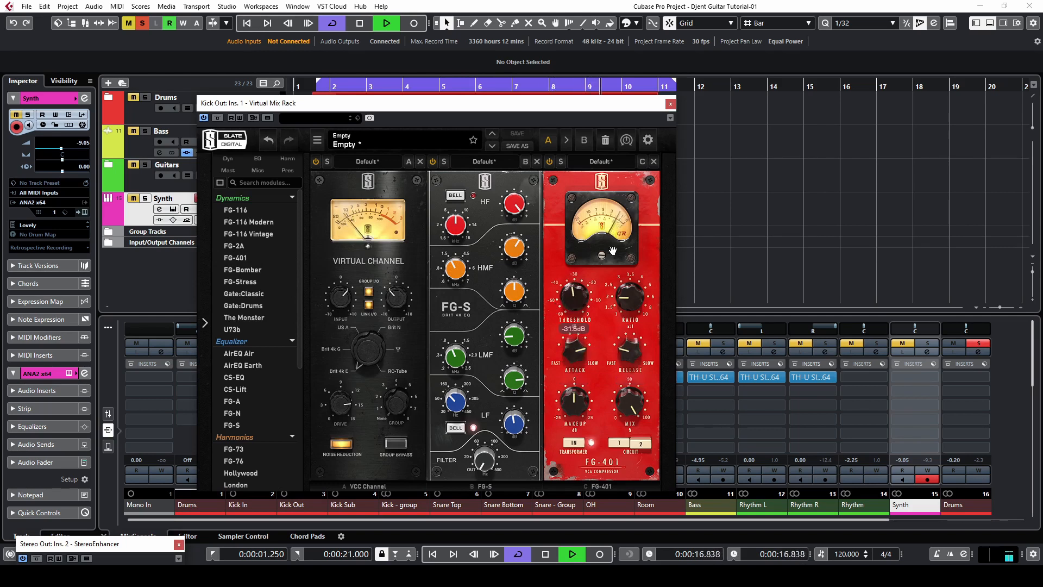
{"action": "left_click", "coordinate": [671, 104]}
{"action": "left_click", "coordinate": [315, 344]}
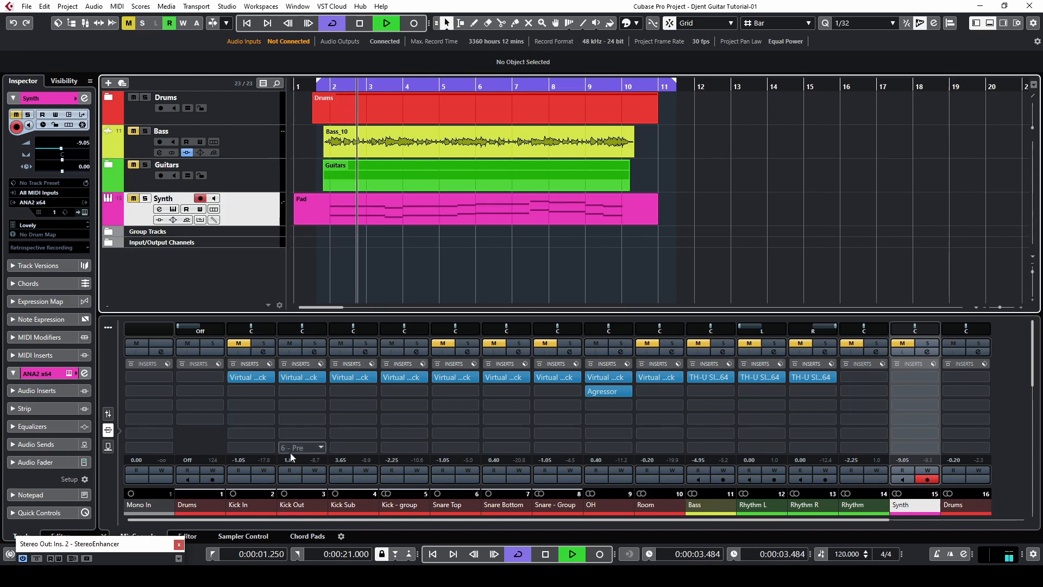
Unmute Kick In, bypass the Kick group's inserts, and isolate Kick In by soloing it
{"action": "left_click", "coordinate": [250, 342]}
{"action": "left_click", "coordinate": [416, 345]}
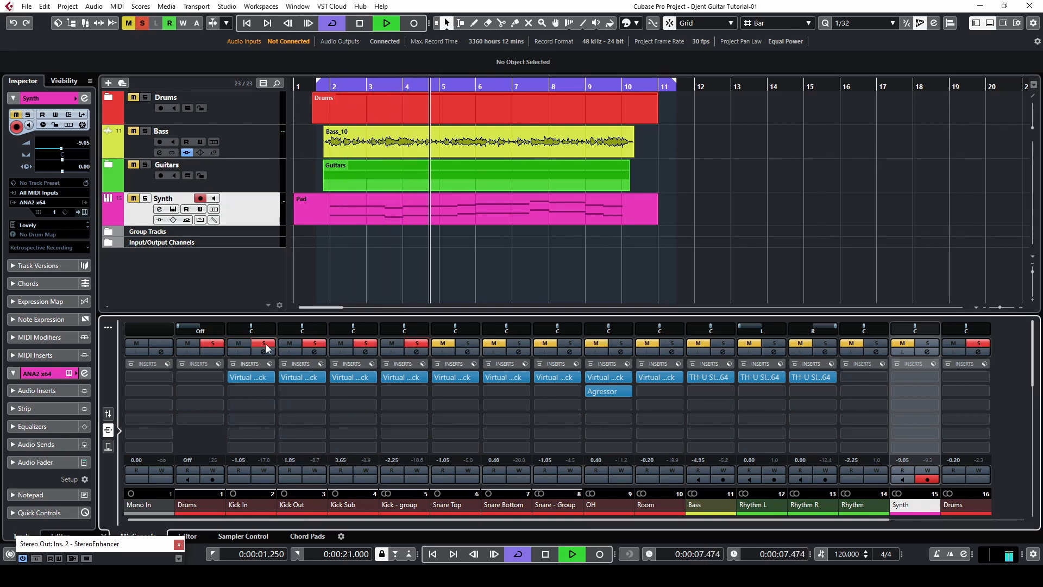
{"action": "left_click", "coordinate": [260, 341]}
{"action": "left_click", "coordinate": [387, 363]}
{"action": "left_click", "coordinate": [258, 343]}
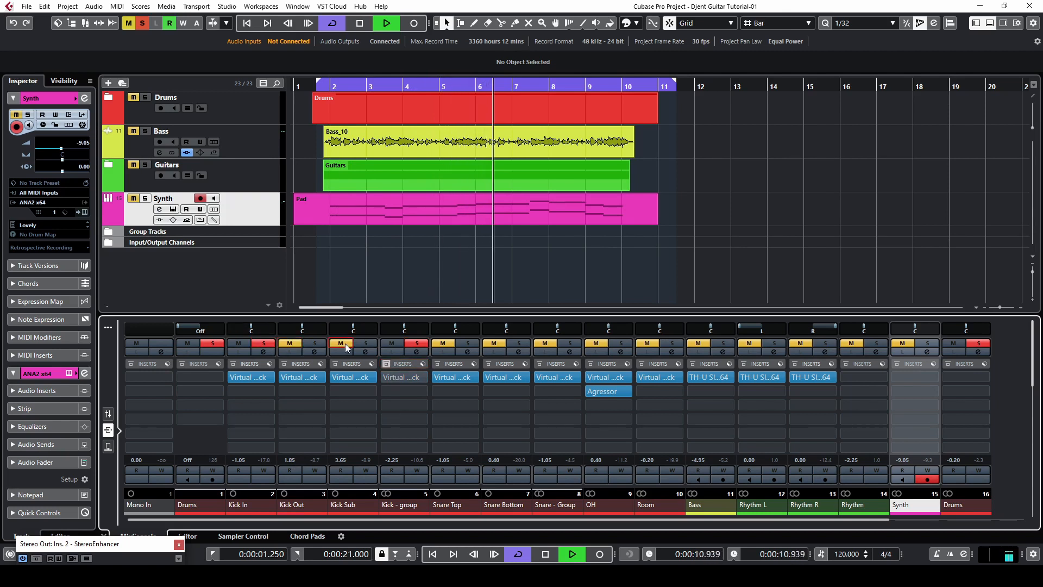
Load FG-S into the second slot of Kick In's Virtual Mix Rack, then tune and cut its LMF band
{"action": "left_click", "coordinate": [245, 375]}
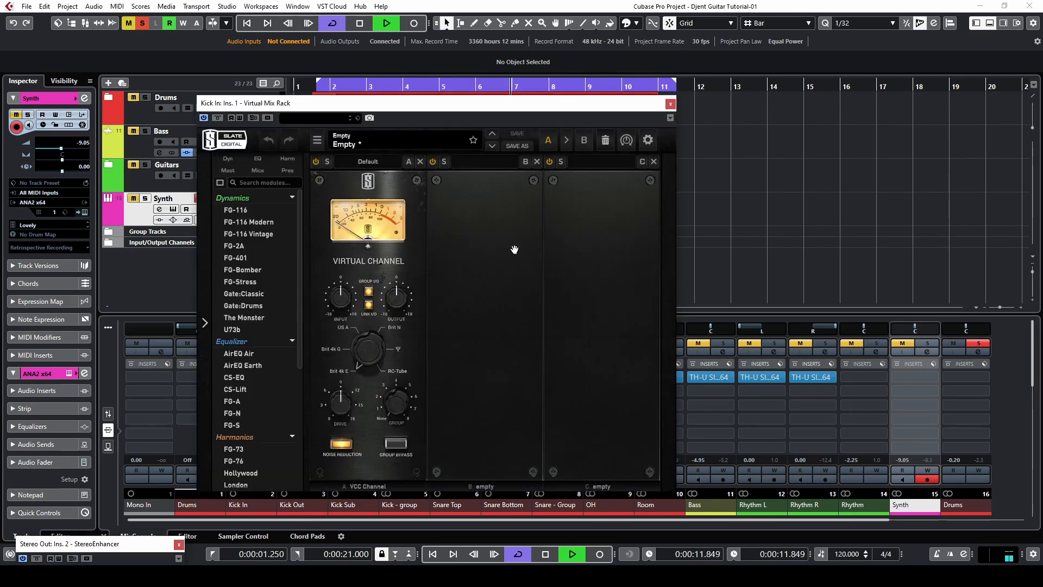
{"action": "double_click", "coordinate": [247, 424]}
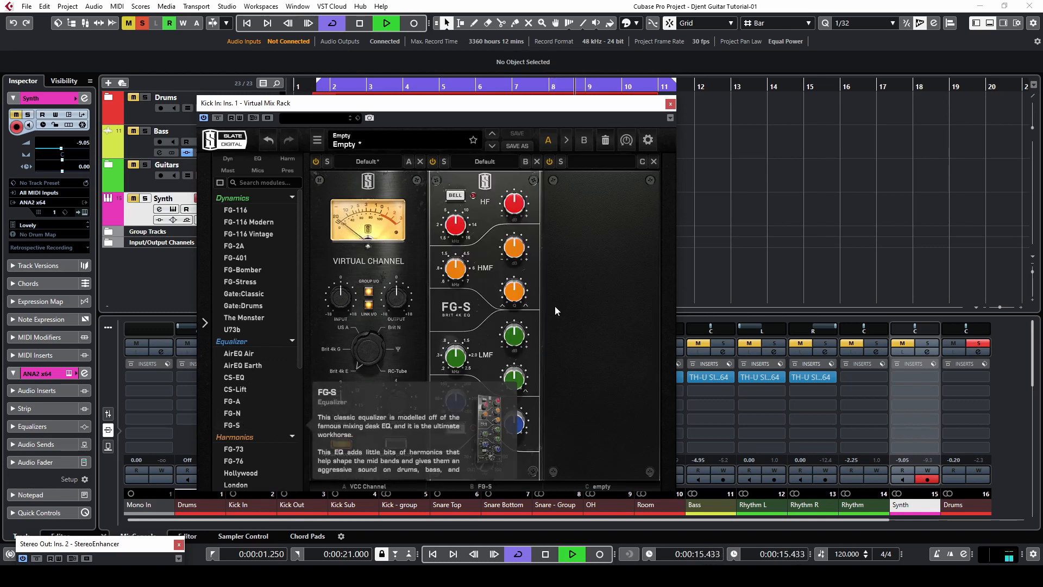
{"action": "left_click_drag", "start_coordinate": [513, 337], "coordinate": [513, 325]}
{"action": "mouse_move", "coordinate": [458, 365]}
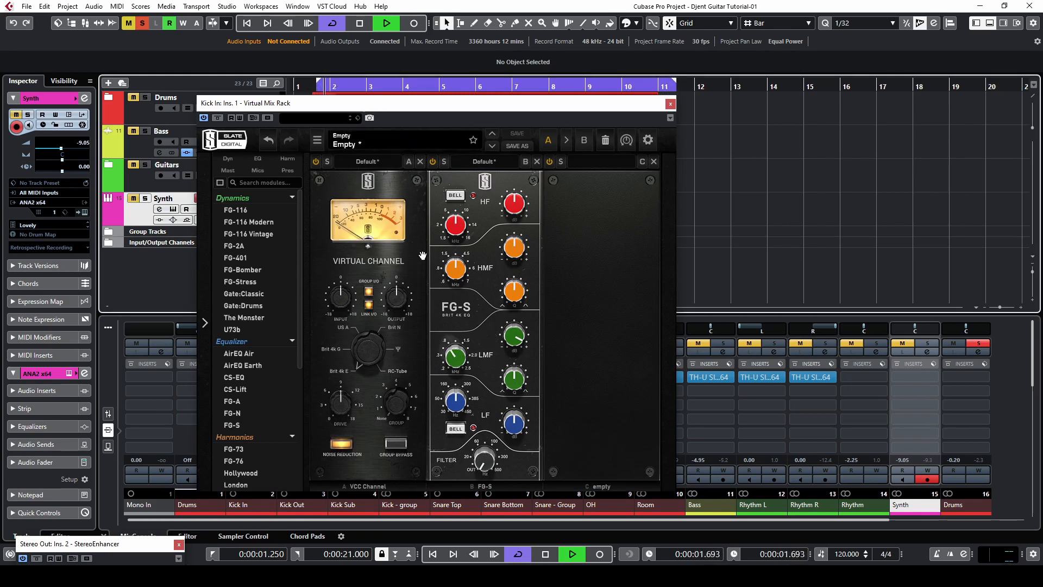
{"action": "mouse_move", "coordinate": [455, 359]}
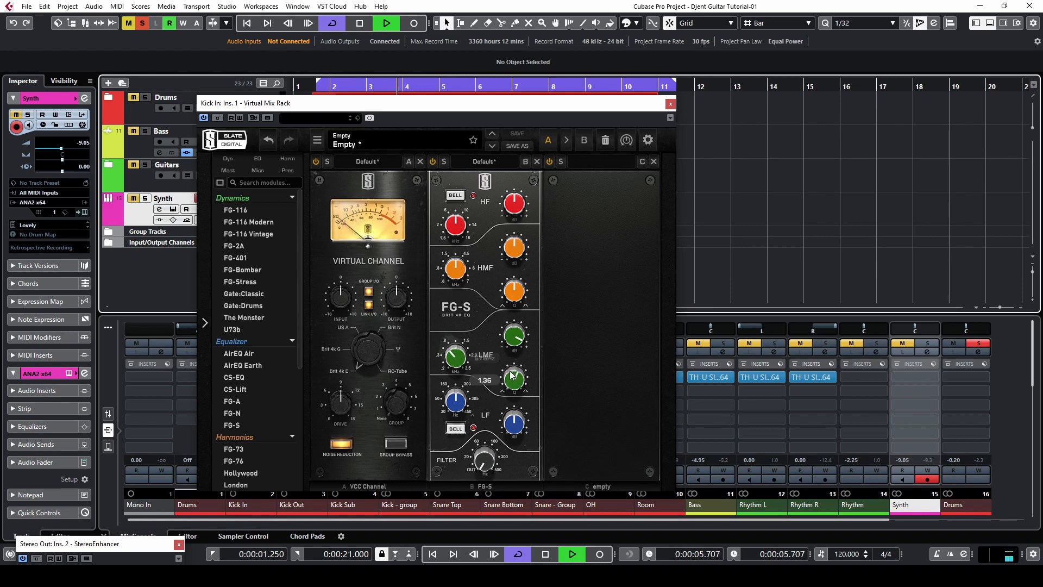
{"action": "left_click_drag", "start_coordinate": [515, 336], "coordinate": [518, 342]}
Boost Kick In's FG-S HMF band at 3.00 kHz and its HF band, in bell mode, at 12.5 kHz
{"action": "left_click_drag", "start_coordinate": [515, 252], "coordinate": [517, 244]}
{"action": "left_click_drag", "start_coordinate": [460, 280], "coordinate": [450, 275]}
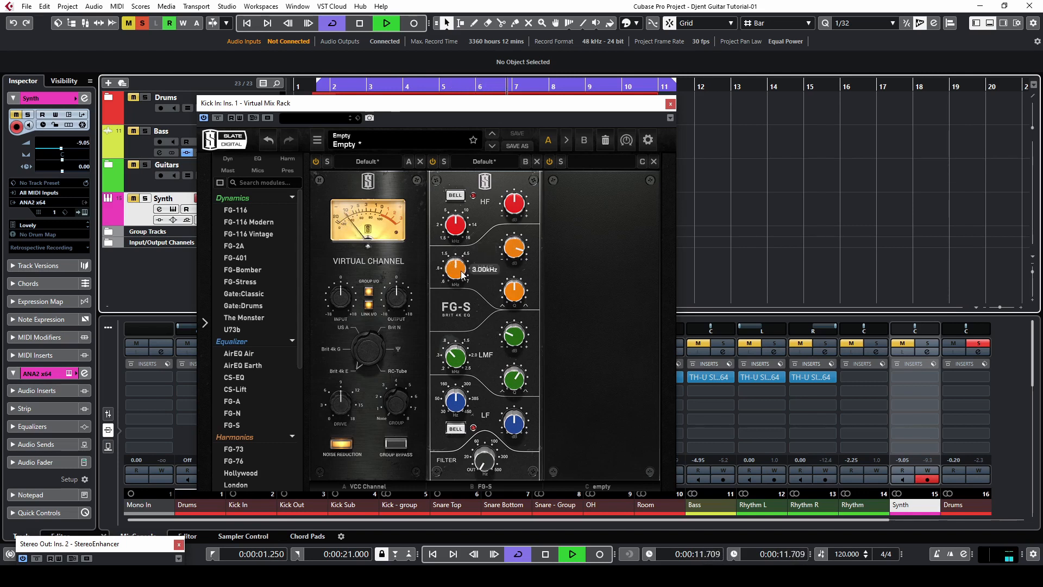
{"action": "left_click_drag", "start_coordinate": [514, 248], "coordinate": [515, 254]}
{"action": "left_click_drag", "start_coordinate": [516, 207], "coordinate": [519, 204]}
{"action": "left_click_drag", "start_coordinate": [457, 224], "coordinate": [461, 225]}
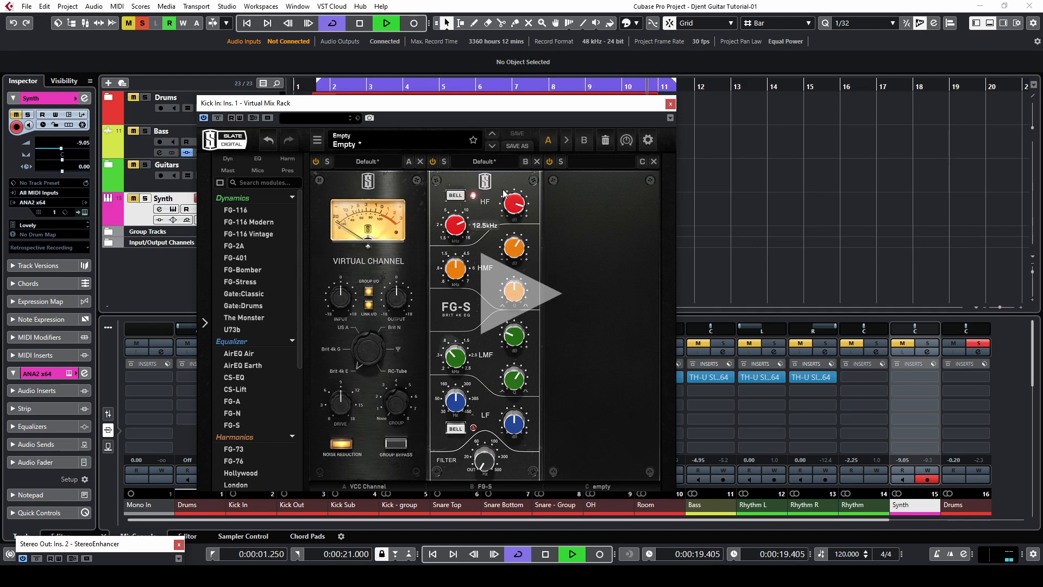
{"action": "left_click", "coordinate": [336, 83]}
{"action": "left_click_drag", "start_coordinate": [506, 196], "coordinate": [505, 199]}
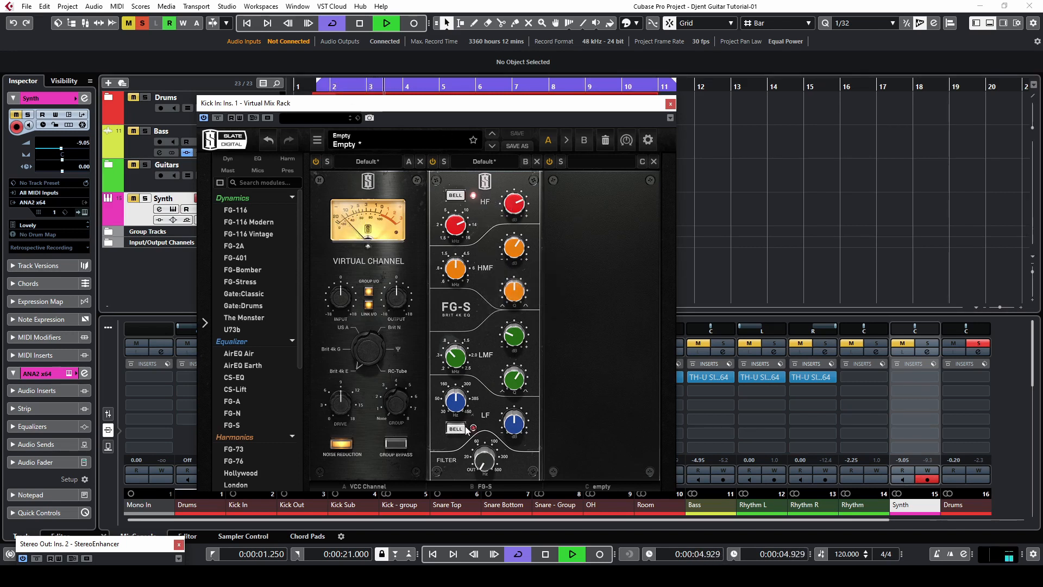
With the Kick group soloed, set Kick In's FG-S LF band to a bell cut of about 3.15 dB at a lower frequency
{"action": "left_click", "coordinate": [671, 104]}
{"action": "left_click", "coordinate": [413, 343]}
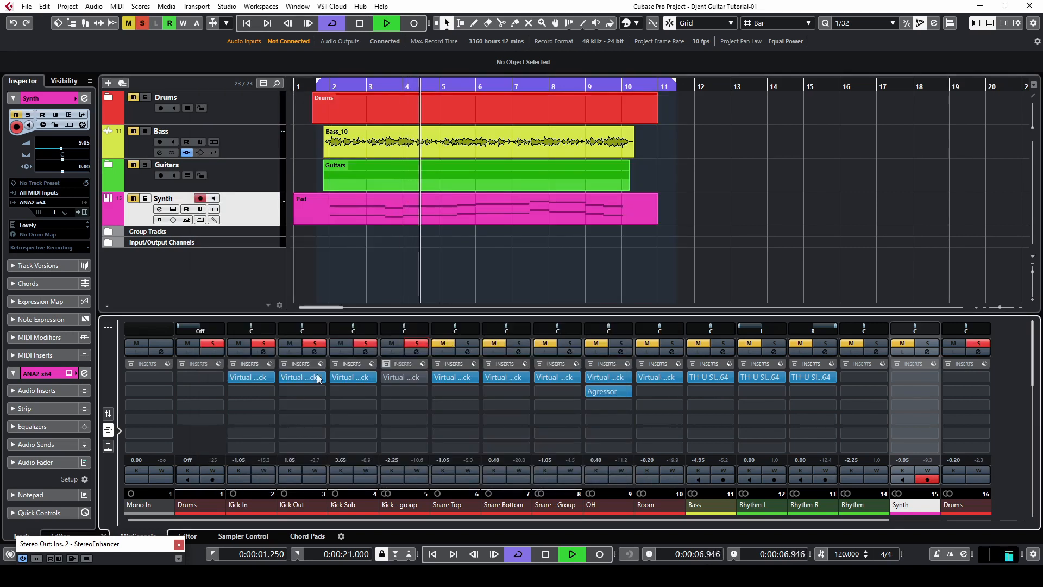
{"action": "left_click", "coordinate": [243, 378]}
{"action": "left_click", "coordinate": [459, 433]}
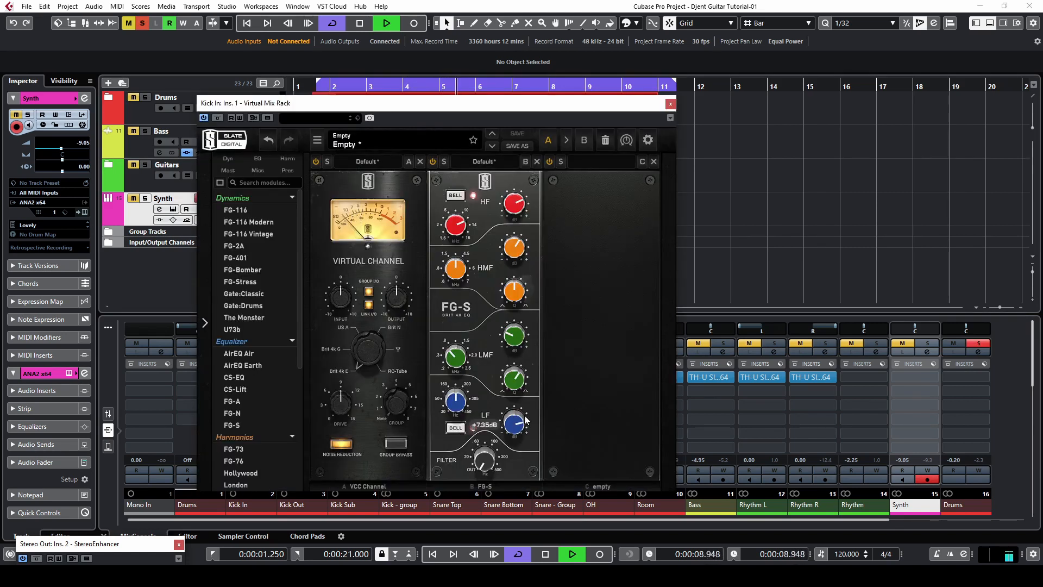
{"action": "mouse_move", "coordinate": [456, 402]}
{"action": "left_mouse_down"}
{"action": "mouse_move", "coordinate": [510, 413]}
{"action": "mouse_move", "coordinate": [449, 401]}
{"action": "left_mouse_up"}
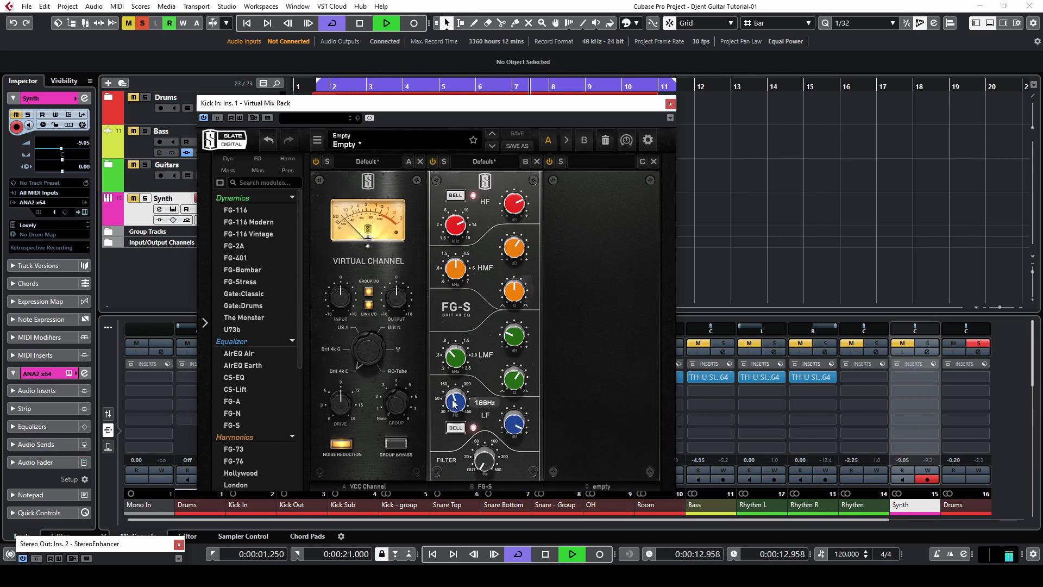
{"action": "double_click", "coordinate": [508, 423]}
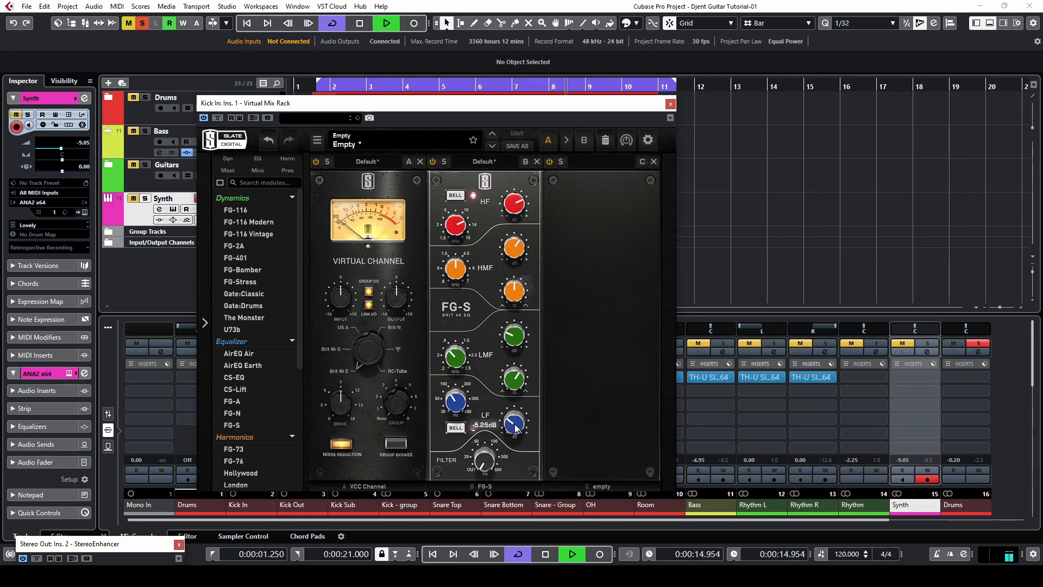
{"action": "left_click_drag", "start_coordinate": [508, 423], "coordinate": [507, 430]}
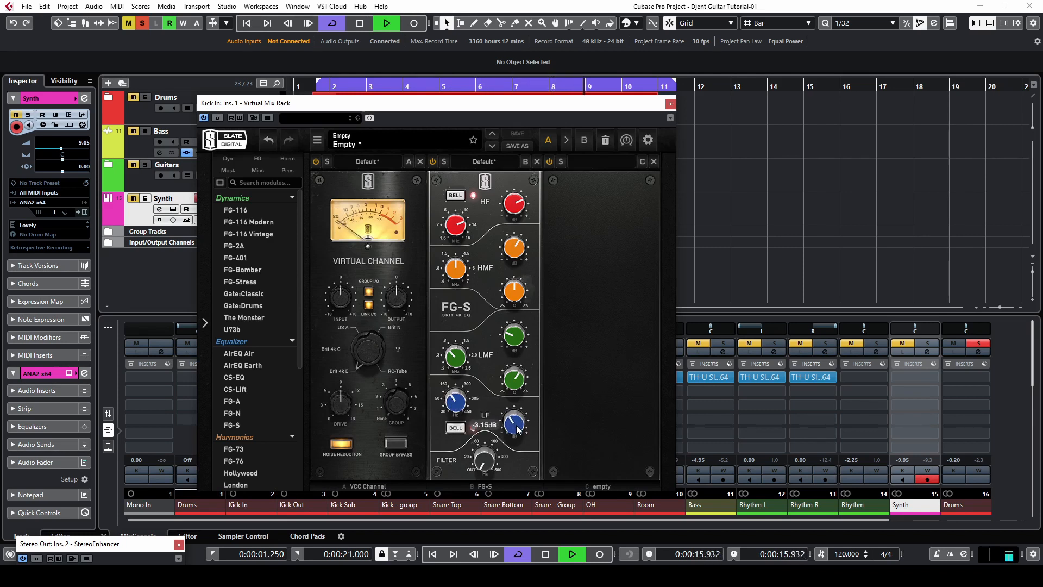
Close the Kick In rack, clear the Kick group solo, and unmute the Bass and Guitars tracks for playback
{"action": "left_click", "coordinate": [670, 104]}
{"action": "left_click", "coordinate": [421, 343]}
{"action": "left_click", "coordinate": [666, 185]}
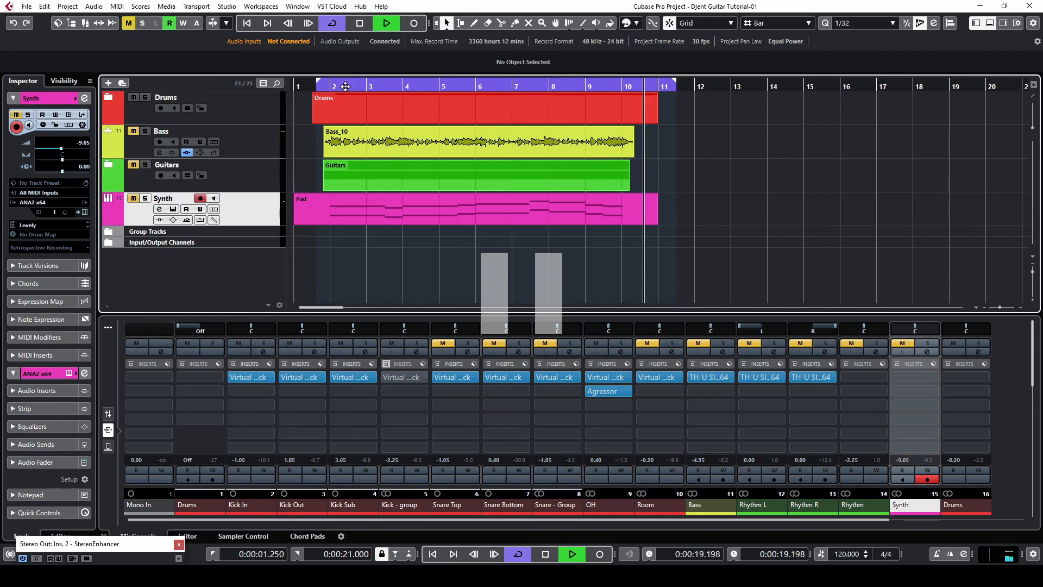
{"action": "left_click_drag", "start_coordinate": [345, 86], "coordinate": [349, 97]}
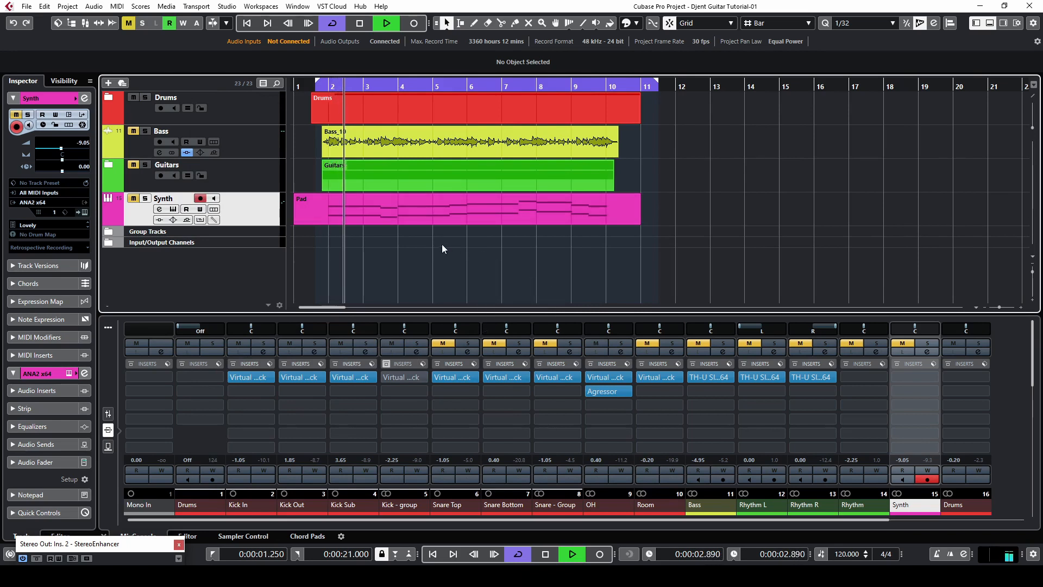
{"action": "left_click", "coordinate": [133, 131]}
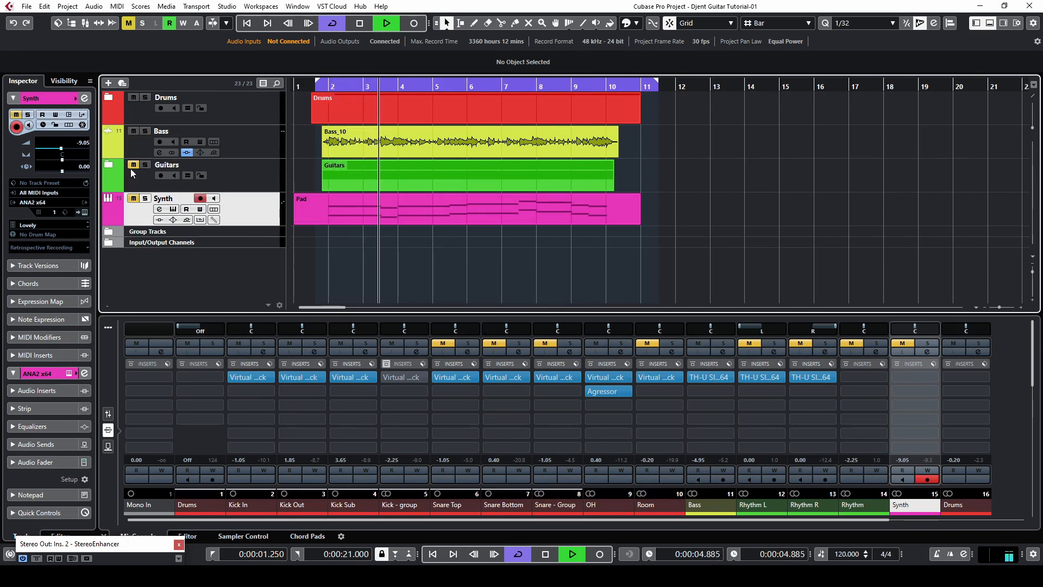
{"action": "left_click", "coordinate": [133, 165]}
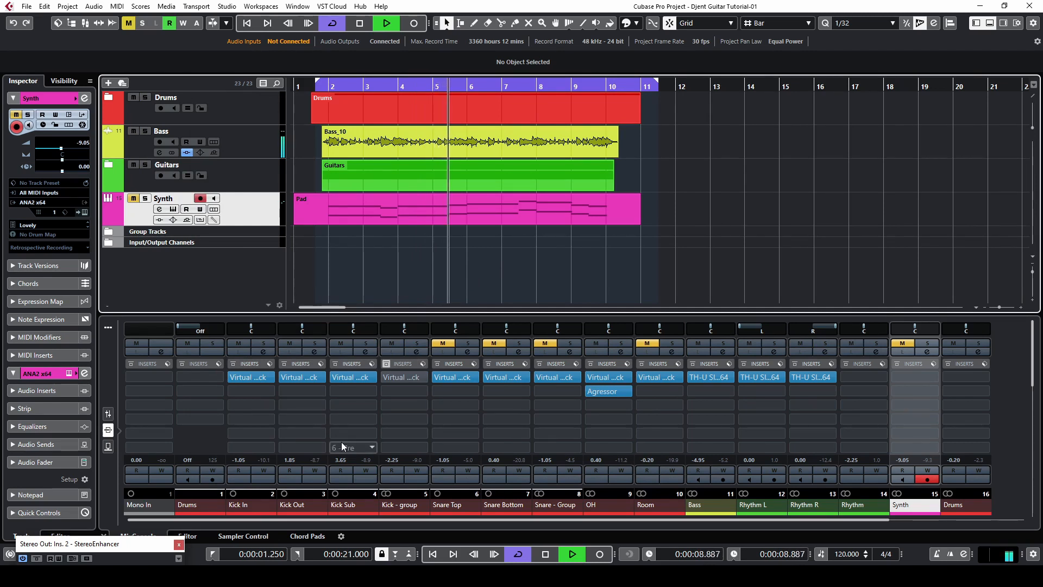
Solo the Kick group and audition Kick Out and Kick In separately
{"action": "left_click", "coordinate": [414, 344]}
{"action": "left_click", "coordinate": [336, 344]}
{"action": "left_click", "coordinate": [239, 343]}
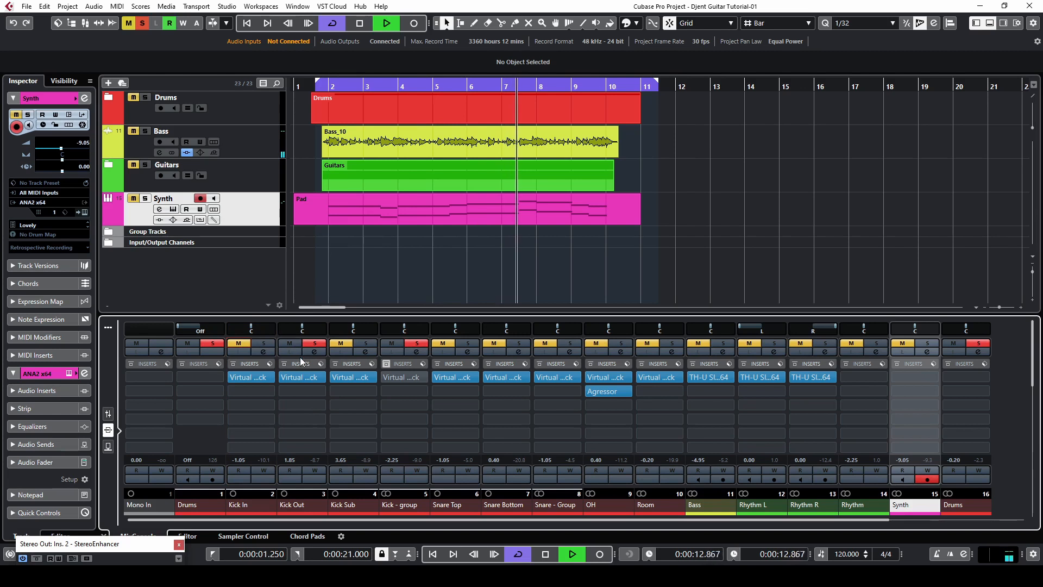
{"action": "left_click", "coordinate": [238, 343]}
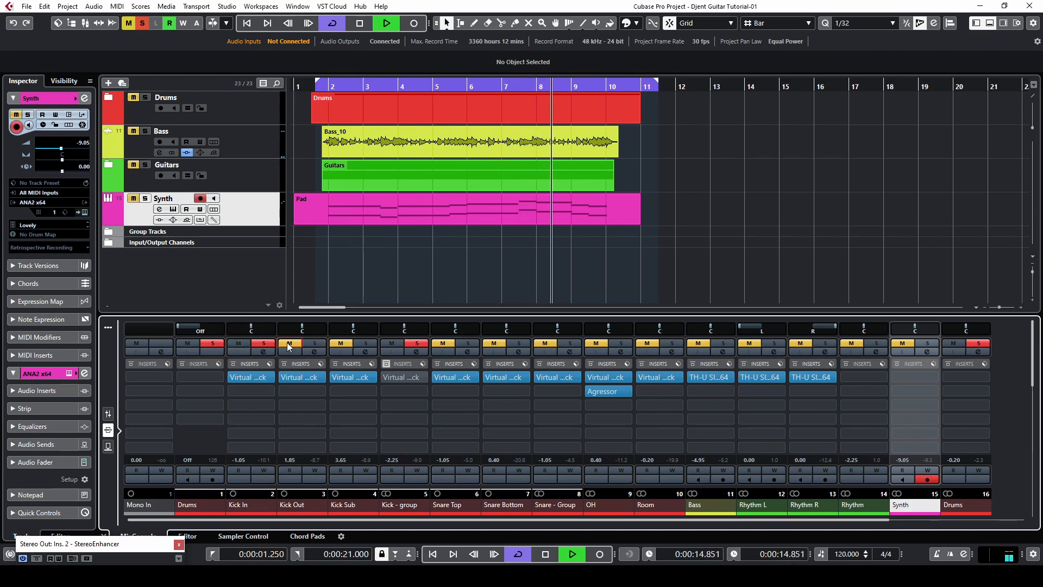
Bring Kick Sub back into the soloed Kick group and lower its channel level to 1.85 dB
{"action": "left_click", "coordinate": [339, 346]}
{"action": "scroll", "coordinate": [344, 461], "scroll_direction": "down", "scroll_amount": 5}
{"action": "scroll", "coordinate": [345, 462], "scroll_direction": "down", "scroll_amount": 1}
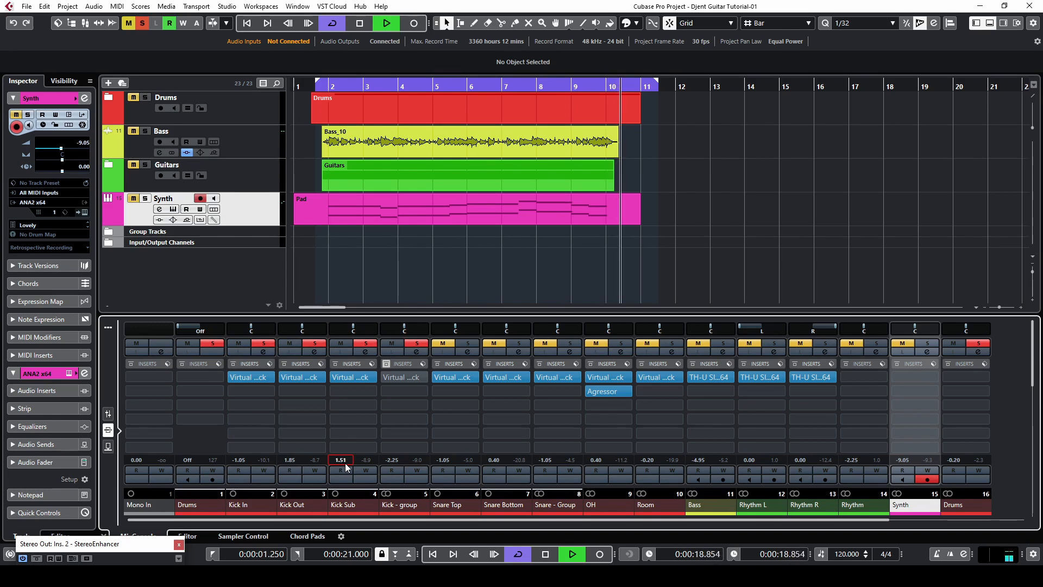
Reduce Kick Out's FG-S HF boost to about 10.5 dB and close its rack
{"action": "left_click", "coordinate": [300, 377]}
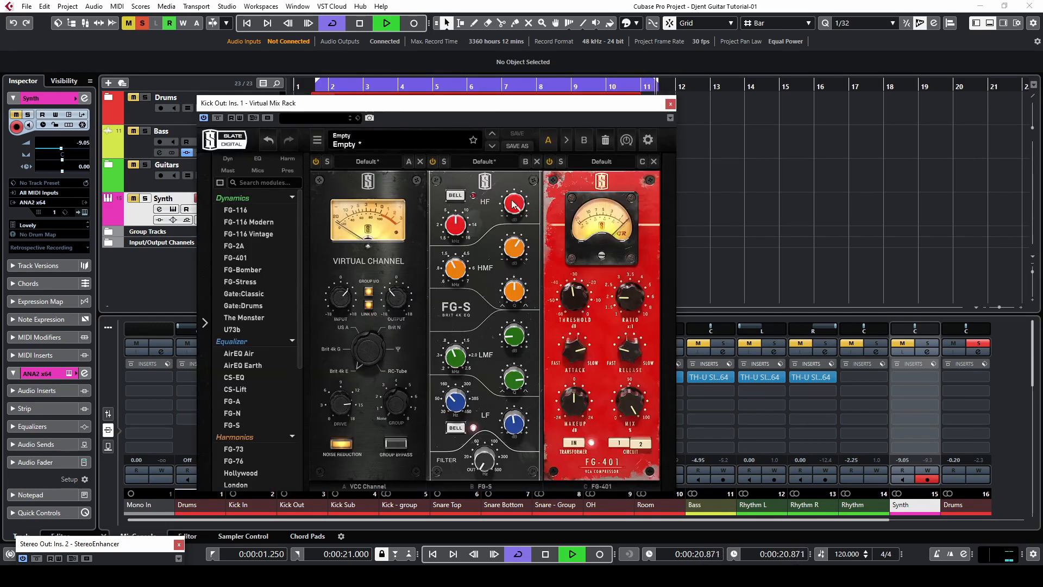
{"action": "left_click_drag", "start_coordinate": [514, 211], "coordinate": [513, 217]}
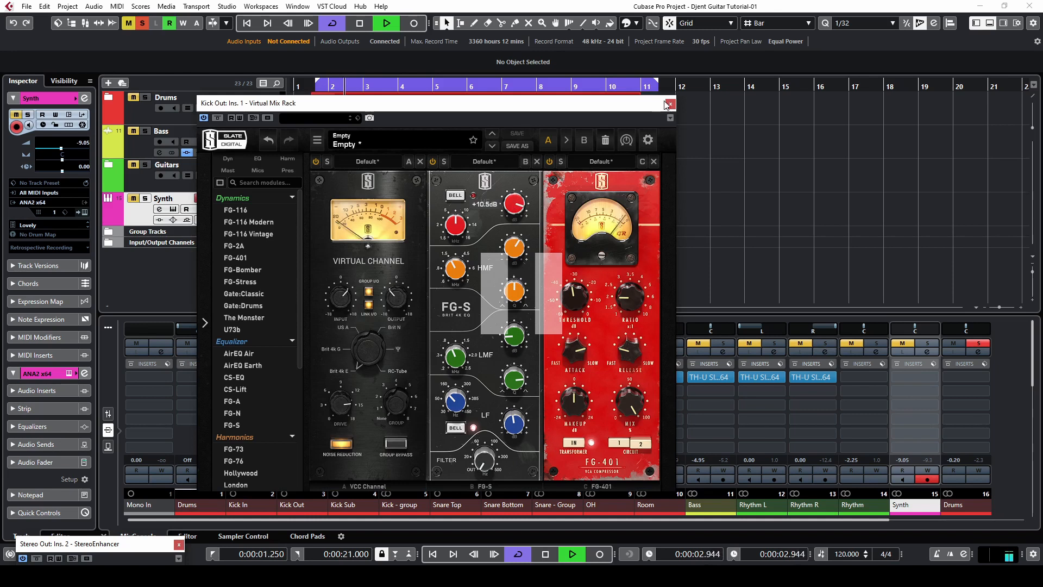
{"action": "left_click", "coordinate": [669, 104]}
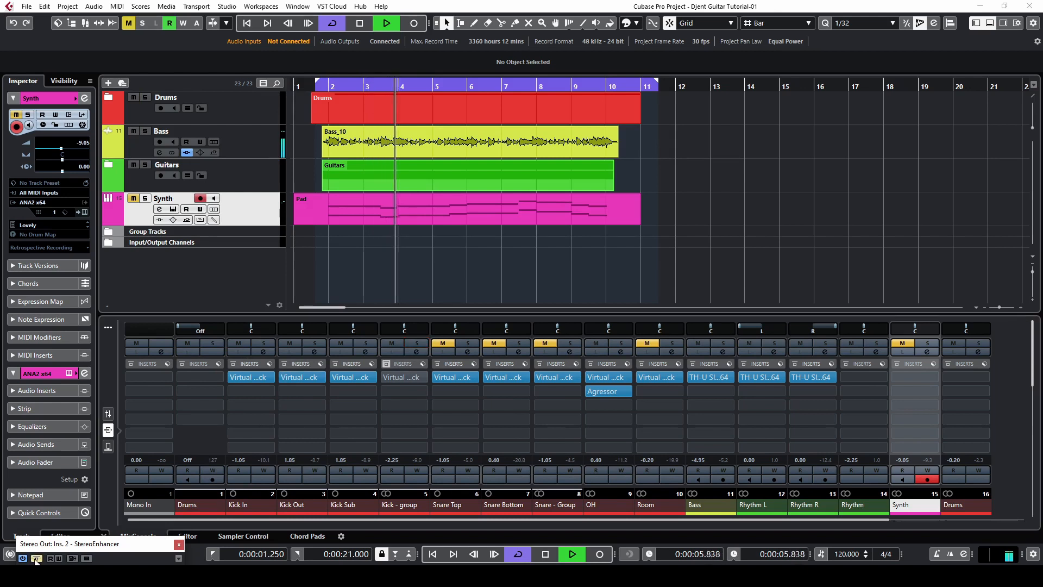
Replace the first module in the Kick group's Virtual Mix Rack with VCC MixBuss
{"action": "left_click", "coordinate": [396, 375]}
{"action": "left_click", "coordinate": [420, 162]}
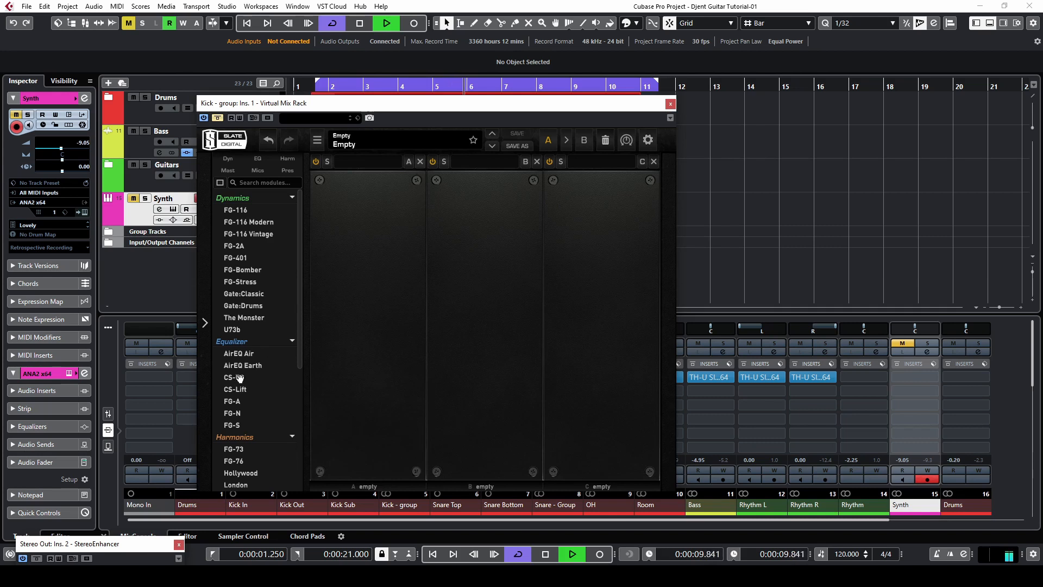
{"action": "scroll", "coordinate": [246, 361], "scroll_direction": "down", "scroll_amount": 5}
{"action": "left_click_drag", "start_coordinate": [247, 335], "coordinate": [392, 298]}
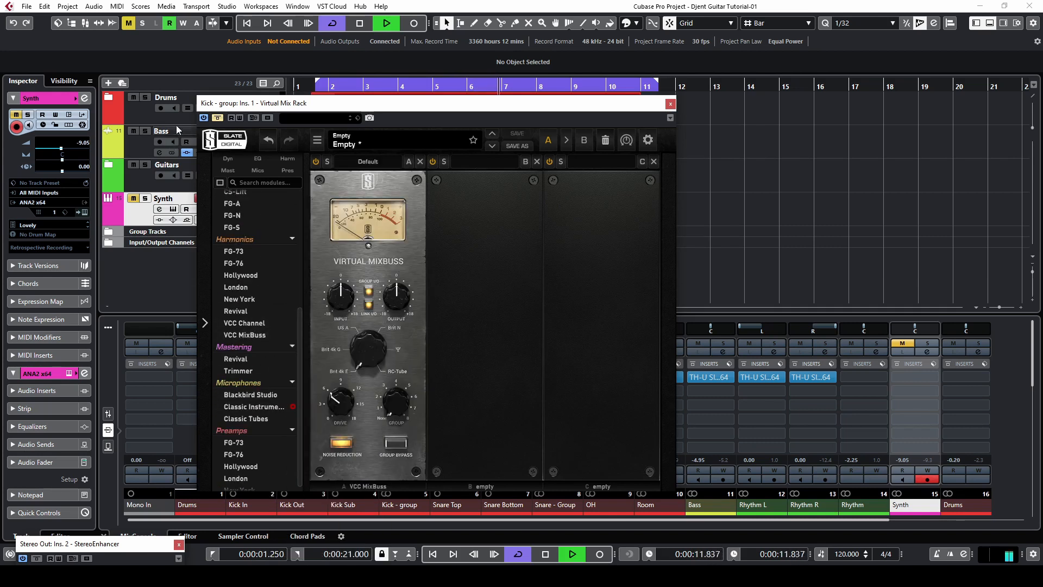
{"action": "left_click", "coordinate": [670, 103]}
Raise the Kick group's VCC MixBuss drive to its midpoint and return the input and output levels to 0.00 dB
{"action": "left_click", "coordinate": [404, 377]}
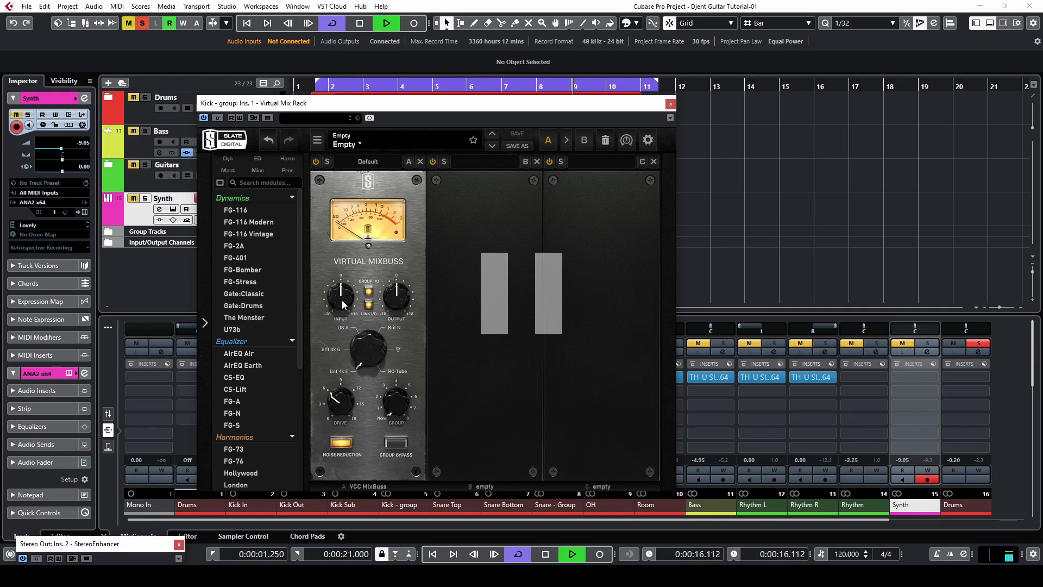
{"action": "left_click_drag", "start_coordinate": [342, 300], "coordinate": [344, 304]}
{"action": "left_click_drag", "start_coordinate": [335, 396], "coordinate": [347, 302]}
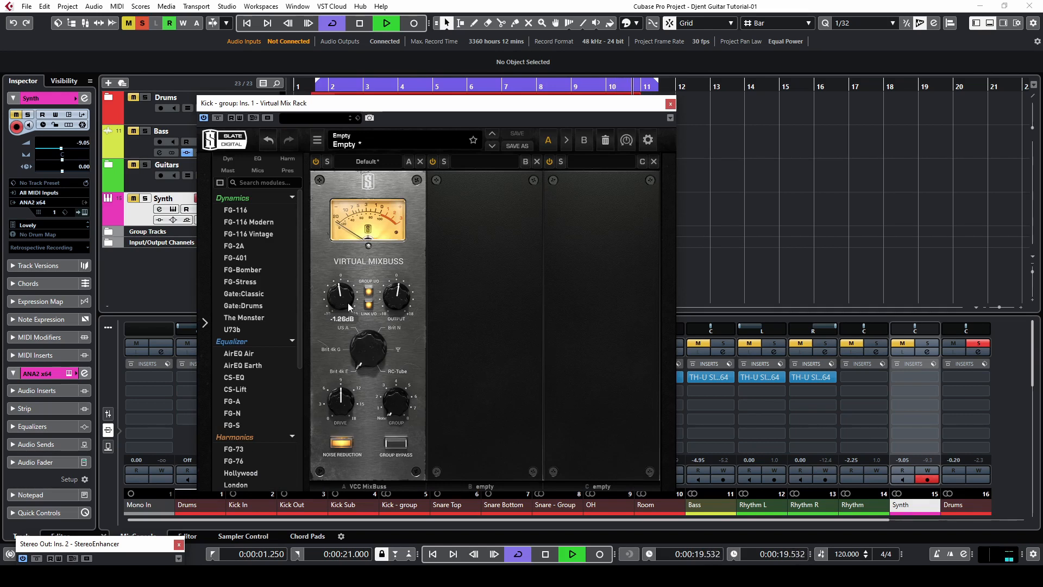
{"action": "left_click_drag", "start_coordinate": [348, 302], "coordinate": [345, 299]}
{"action": "scroll", "coordinate": [345, 299], "scroll_direction": "down", "scroll_amount": 2}
{"action": "scroll", "coordinate": [346, 298], "scroll_direction": "down", "scroll_amount": 1}
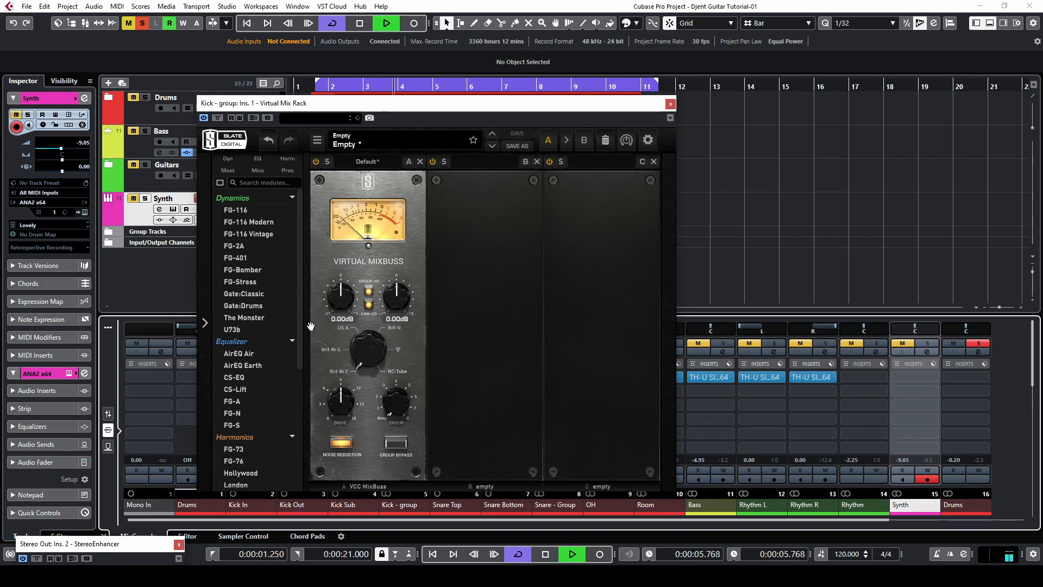
Load FG-A into the Kick group rack's second slot and boost its HF band by 2.00 dB at 20.0 kHz
{"action": "double_click", "coordinate": [236, 402]}
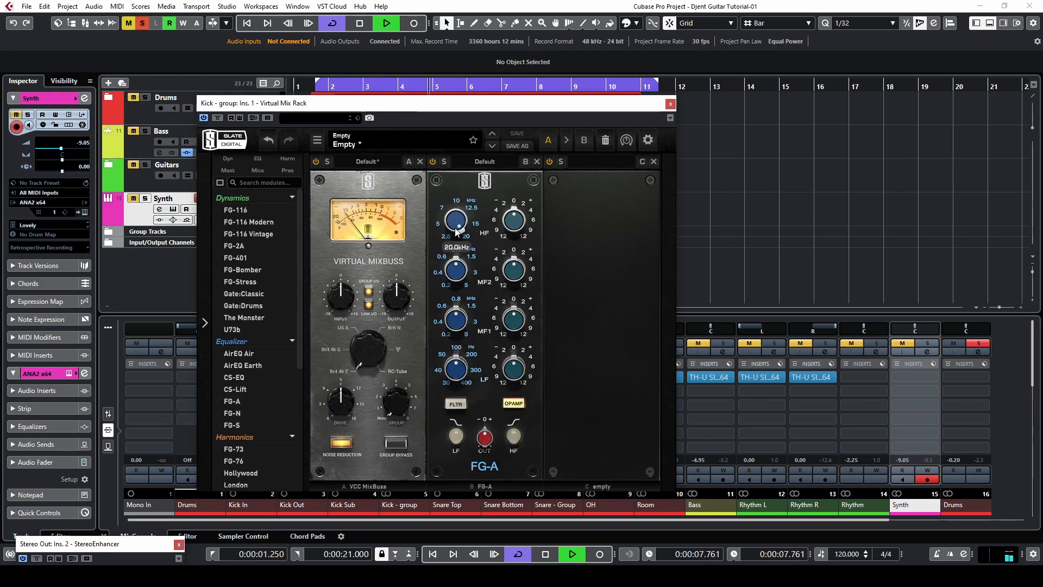
{"action": "scroll", "coordinate": [519, 224], "scroll_direction": "up", "scroll_amount": 2}
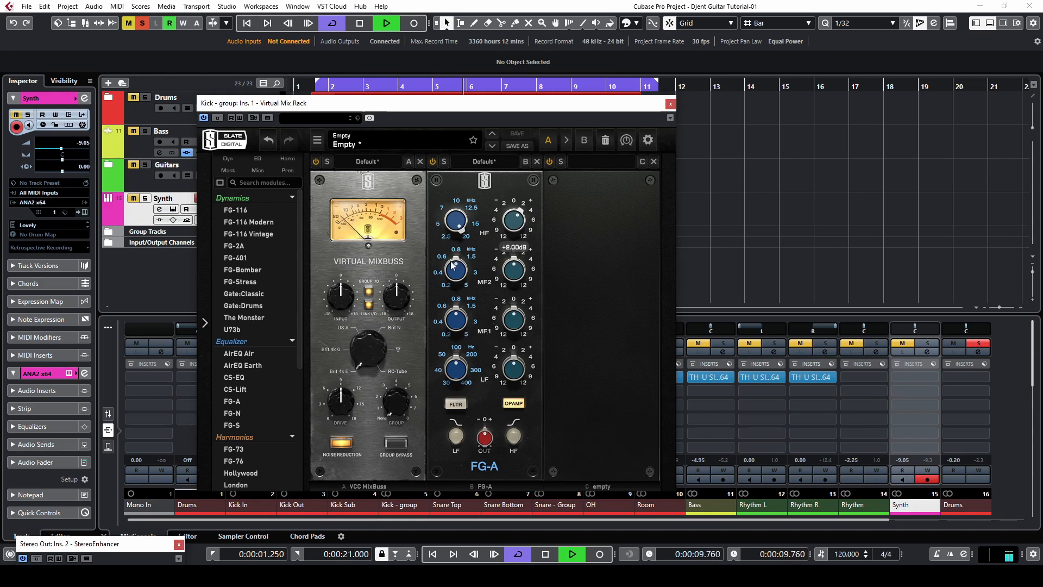
Set the Kick group FG-A's MF2 band to 5.00 kHz and its MF1 band to 200 Hz, adjusting both bands' gains
{"action": "scroll", "coordinate": [514, 270], "scroll_direction": "up", "scroll_amount": 9}
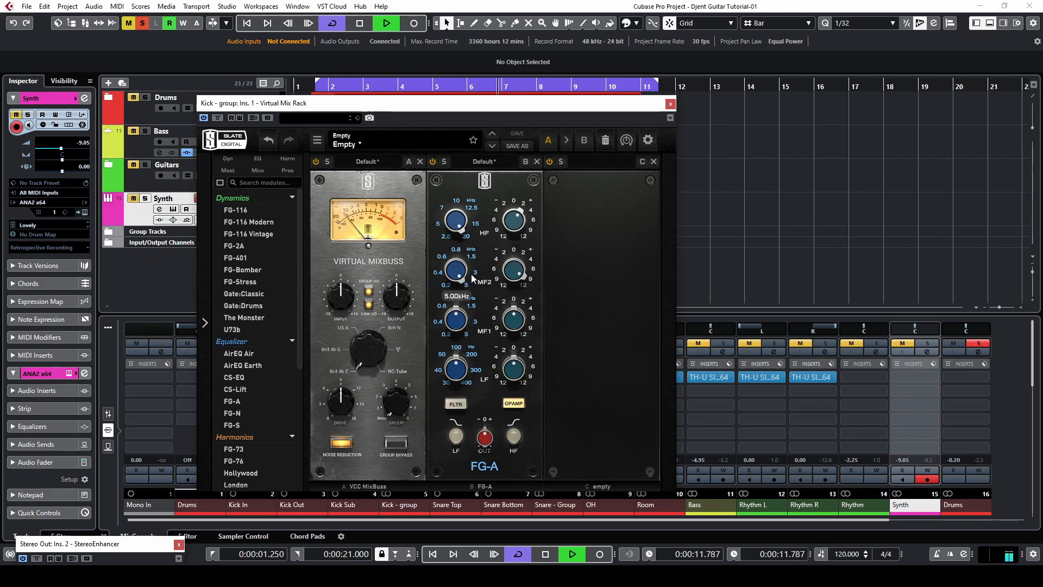
{"action": "scroll", "coordinate": [521, 332], "scroll_direction": "up", "scroll_amount": 2}
{"action": "mouse_move", "coordinate": [469, 325]}
{"action": "scroll", "coordinate": [520, 324], "scroll_direction": "down", "scroll_amount": 4}
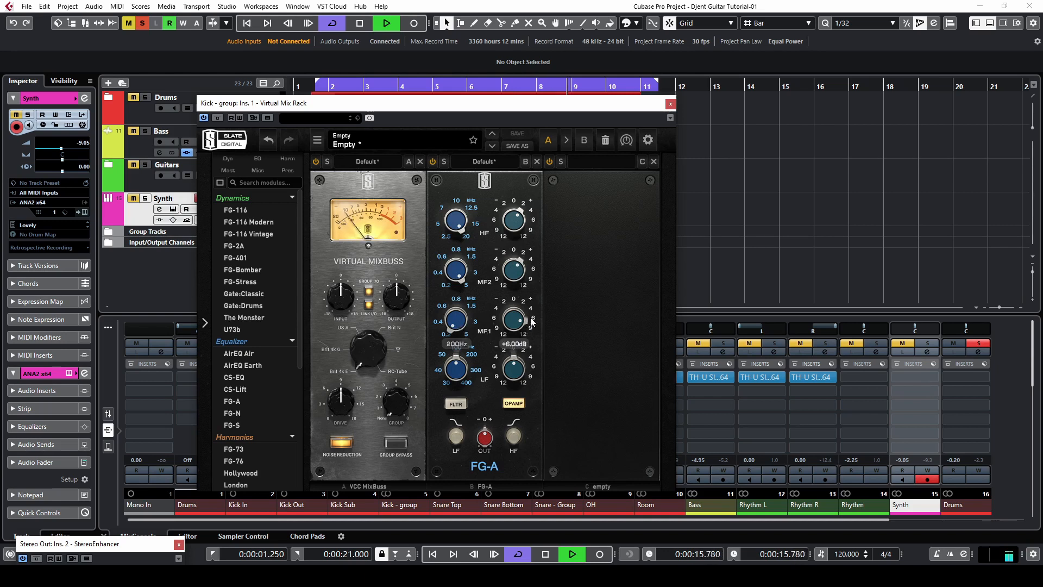
Clear all solos and set the Kick group FG-A's LF band to about 50 Hz with a boost of about 8.00 dB
{"action": "left_click", "coordinate": [142, 23]}
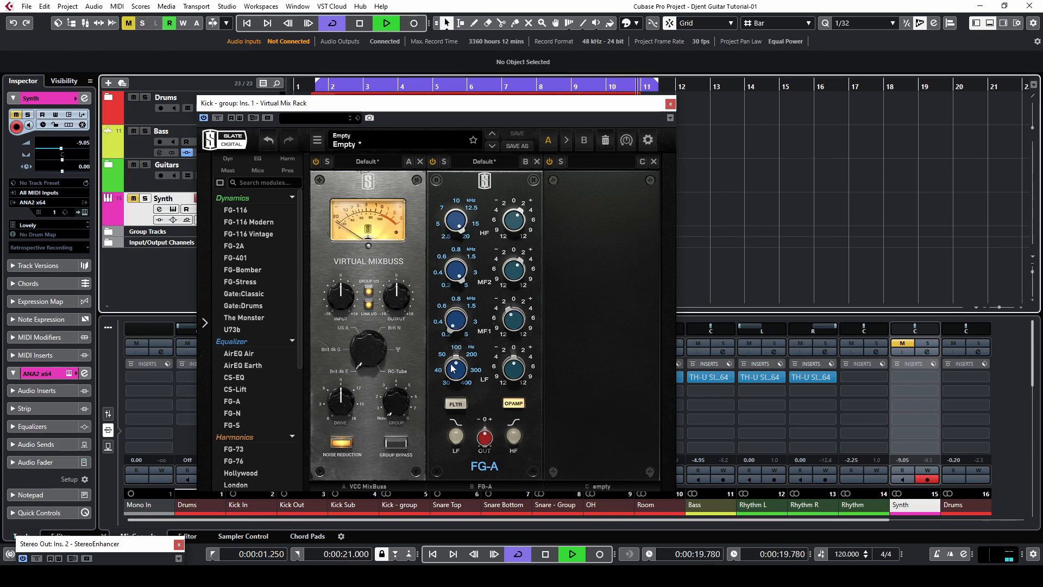
{"action": "mouse_move", "coordinate": [451, 370]}
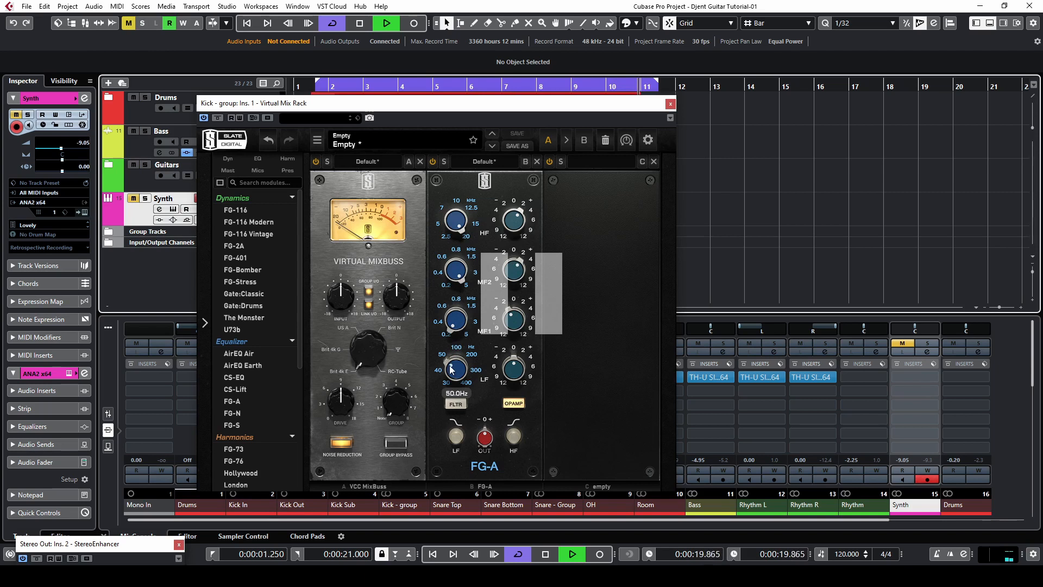
{"action": "mouse_move", "coordinate": [517, 372]}
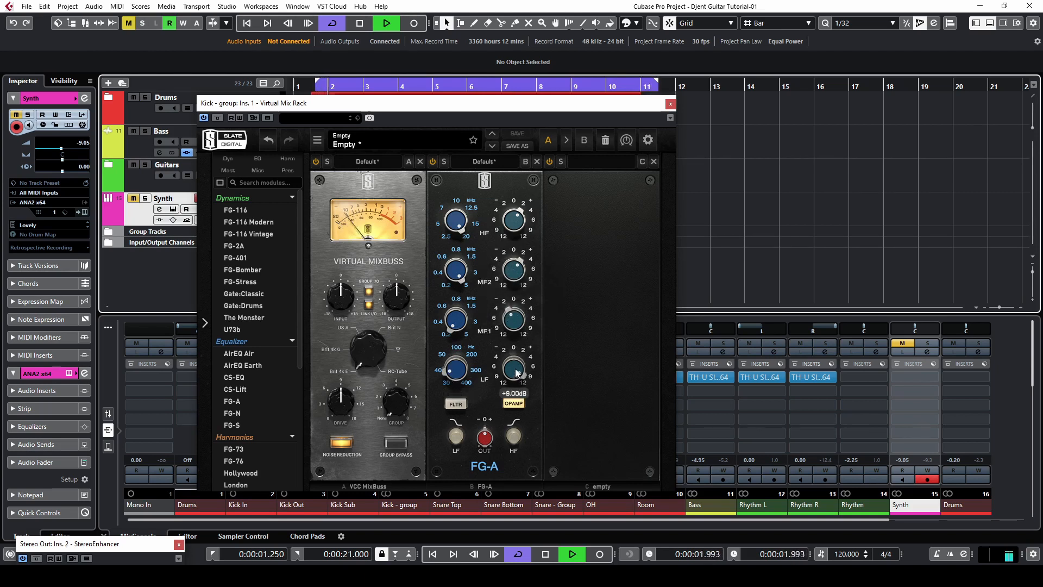
{"action": "left_click", "coordinate": [671, 103]}
{"action": "left_click", "coordinate": [396, 376]}
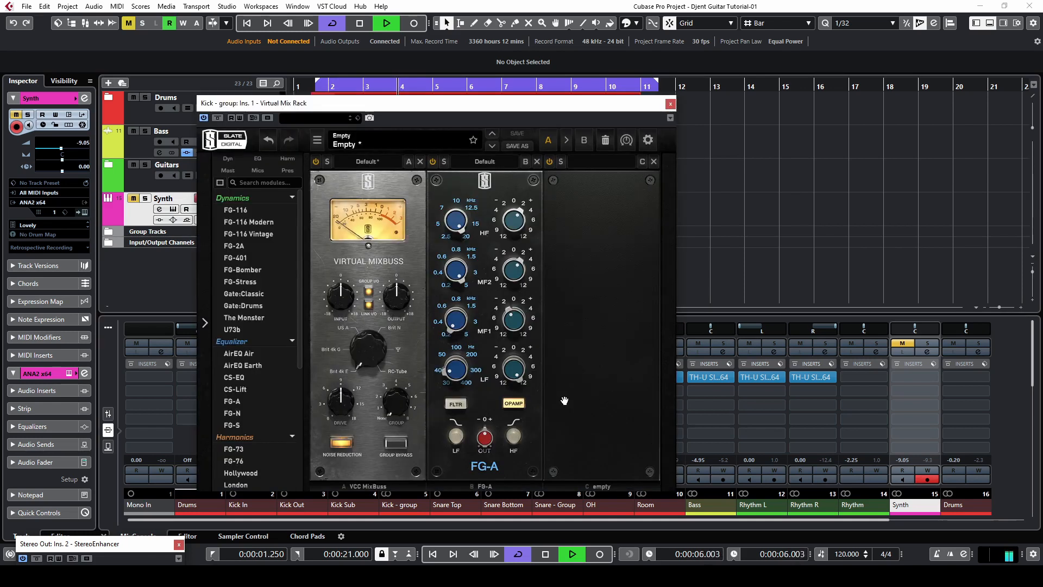
{"action": "mouse_move", "coordinate": [526, 376]}
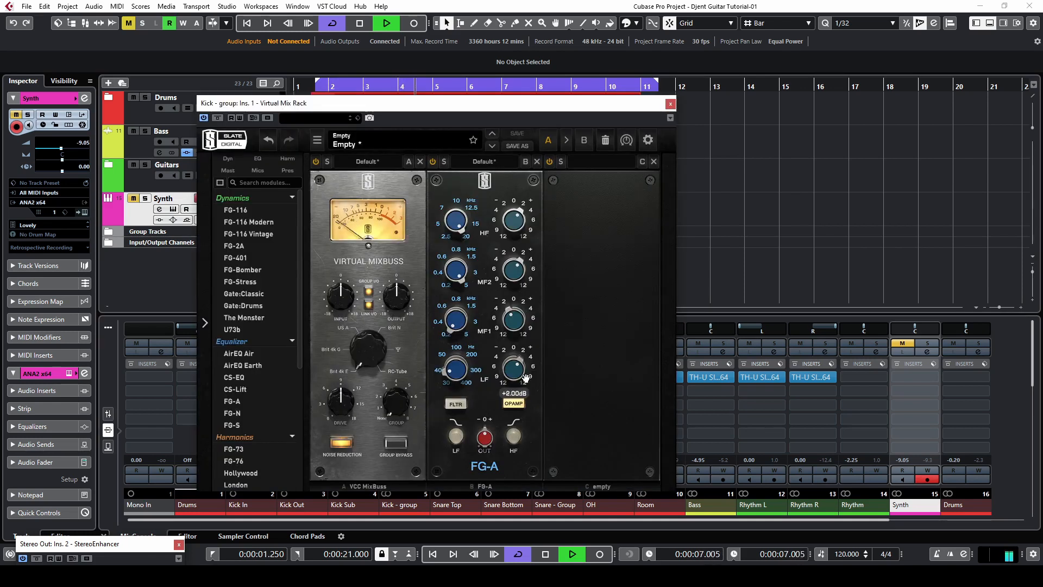
{"action": "left_click", "coordinate": [669, 103]}
{"action": "mouse_move", "coordinate": [511, 361]}
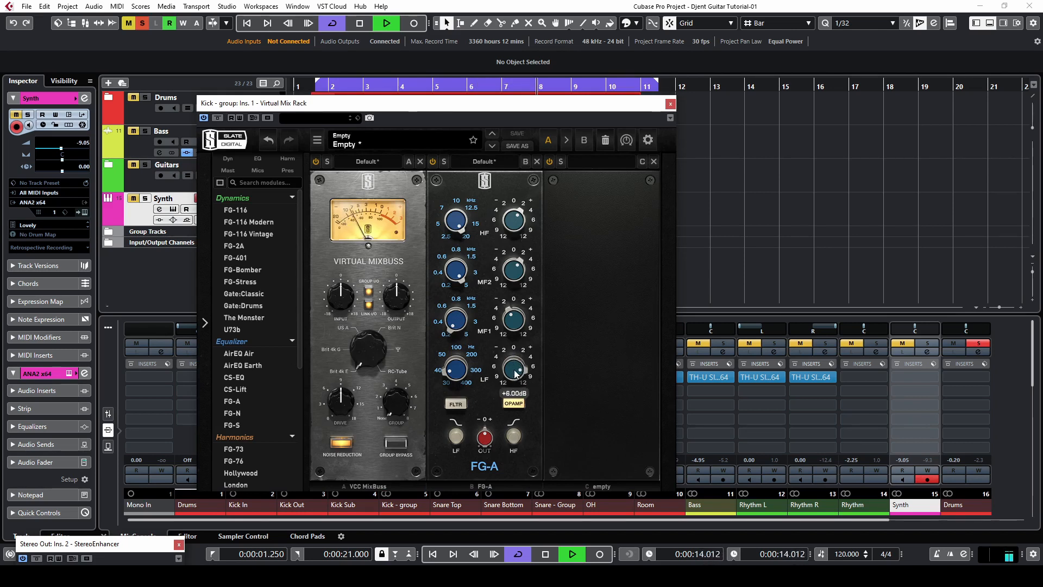
{"action": "scroll", "coordinate": [449, 369], "scroll_direction": "up", "scroll_amount": 1}
{"action": "scroll", "coordinate": [523, 371], "scroll_direction": "down", "scroll_amount": 1}
Reopen the Kick group's rack, try the FG-A HF boost at 12.0 dB and return it to 2.00 dB
{"action": "left_click", "coordinate": [670, 104]}
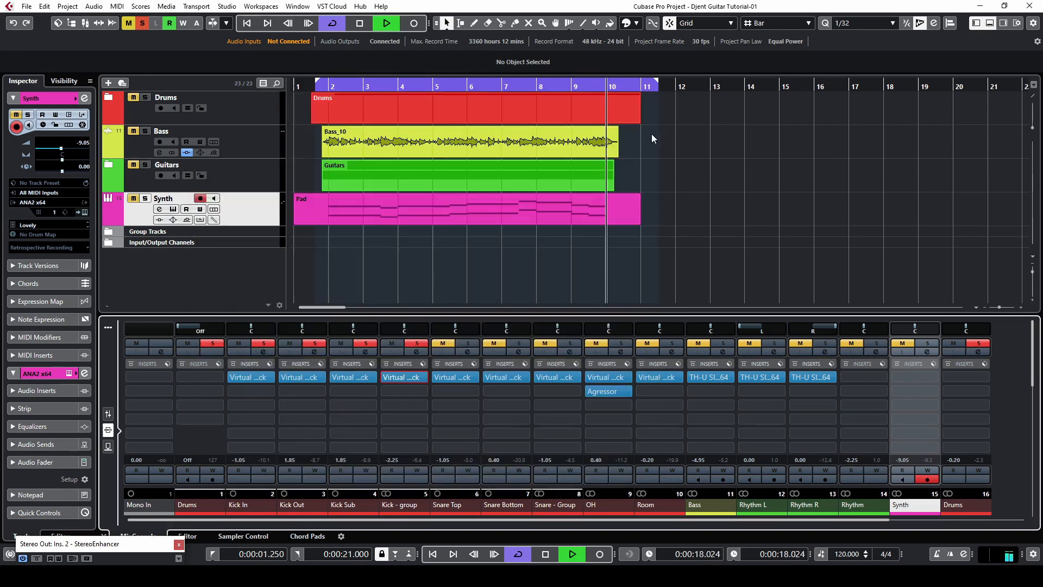
{"action": "left_click", "coordinate": [402, 376]}
{"action": "mouse_move", "coordinate": [516, 232]}
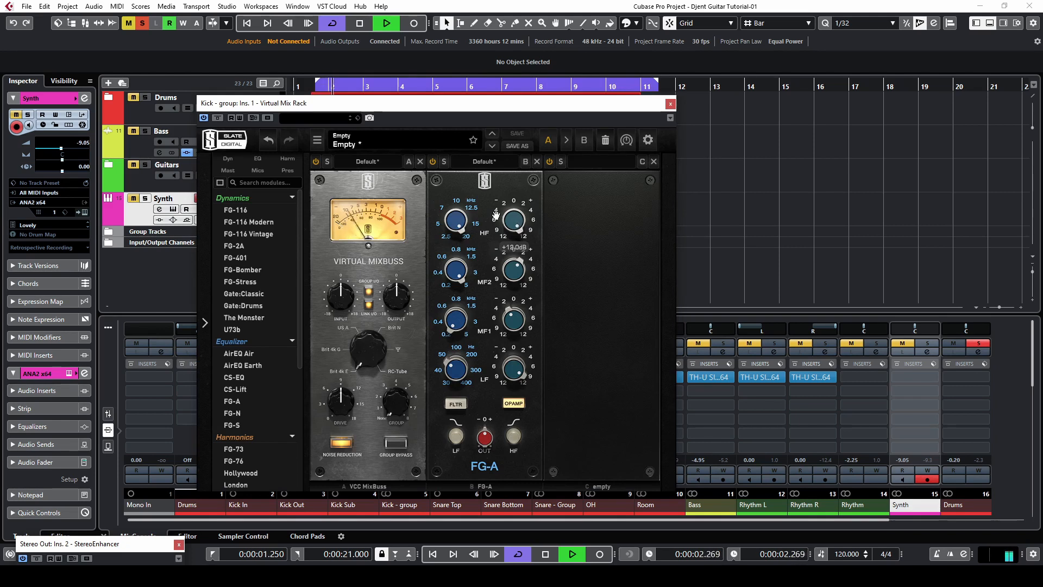
{"action": "scroll", "coordinate": [505, 222], "scroll_direction": "down", "scroll_amount": 4}
{"action": "scroll", "coordinate": [512, 222], "scroll_direction": "up", "scroll_amount": 1}
{"action": "scroll", "coordinate": [516, 223], "scroll_direction": "down", "scroll_amount": 1}
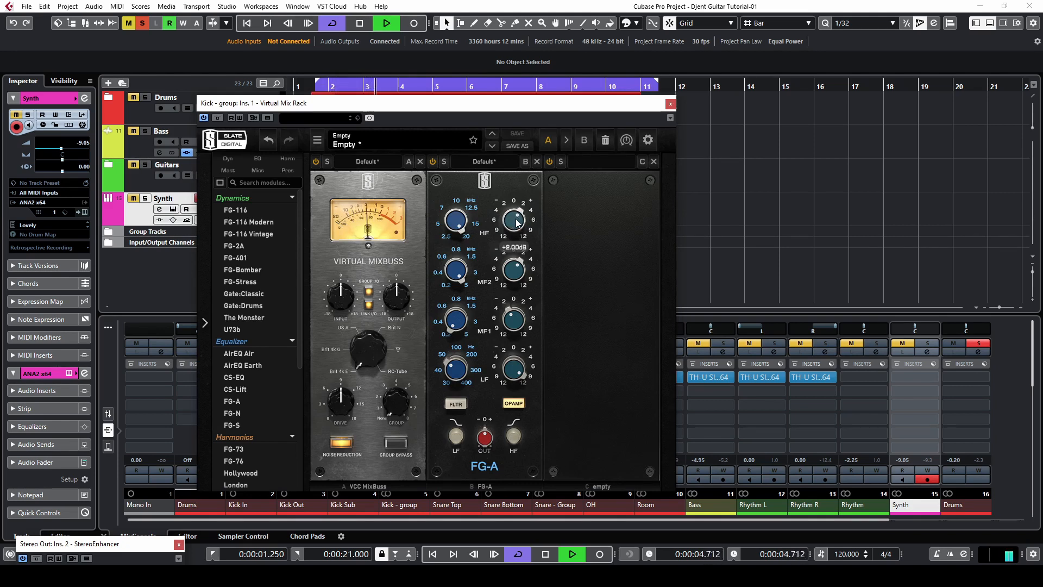
Load FG-Stress into the empty third slot of the Kick group's rack and set its input to about 1.60 for playback
{"action": "key", "text": "space"}
{"action": "left_click", "coordinate": [246, 285]}
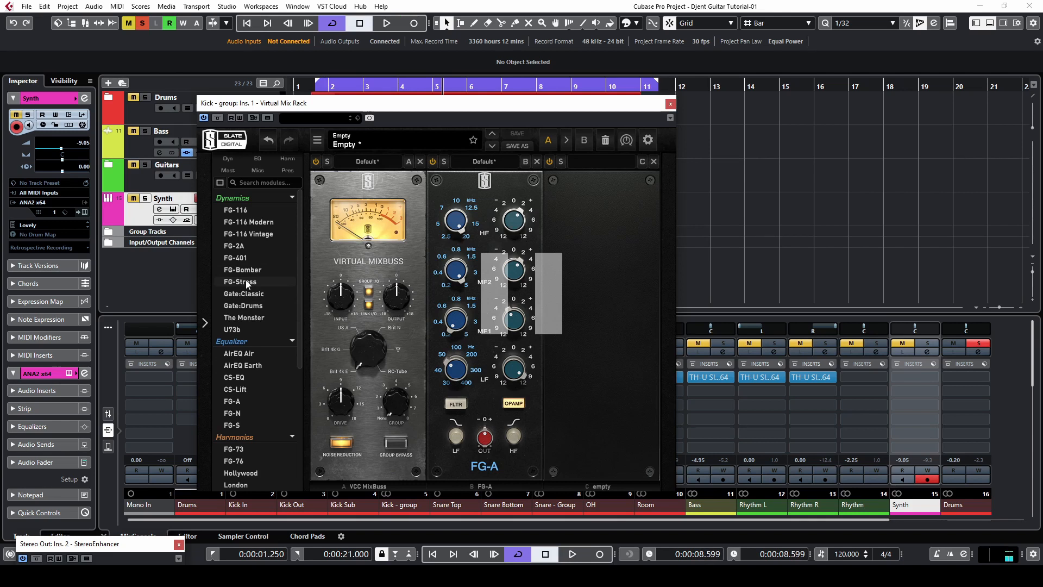
{"action": "double_click", "coordinate": [246, 281]}
{"action": "left_click_drag", "start_coordinate": [608, 223], "coordinate": [612, 228]}
{"action": "key", "text": "space"}
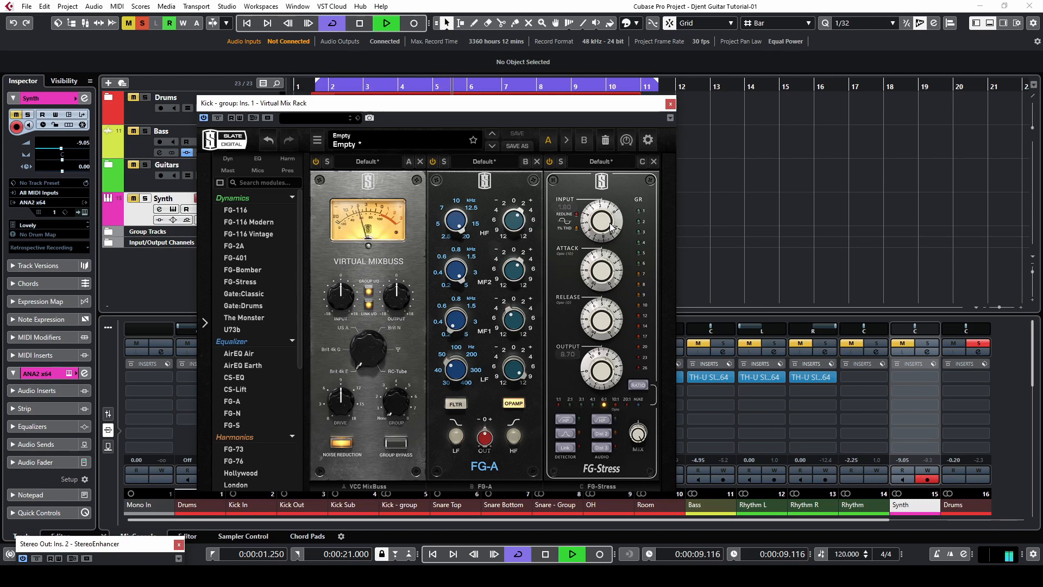
Adjust the FG-Stress output, choose the 4:1 ratio and raise the input to about 3.20
{"action": "left_click_drag", "start_coordinate": [595, 368], "coordinate": [604, 379]}
{"action": "left_click", "coordinate": [592, 404]}
{"action": "left_click_drag", "start_coordinate": [604, 219], "coordinate": [608, 217]}
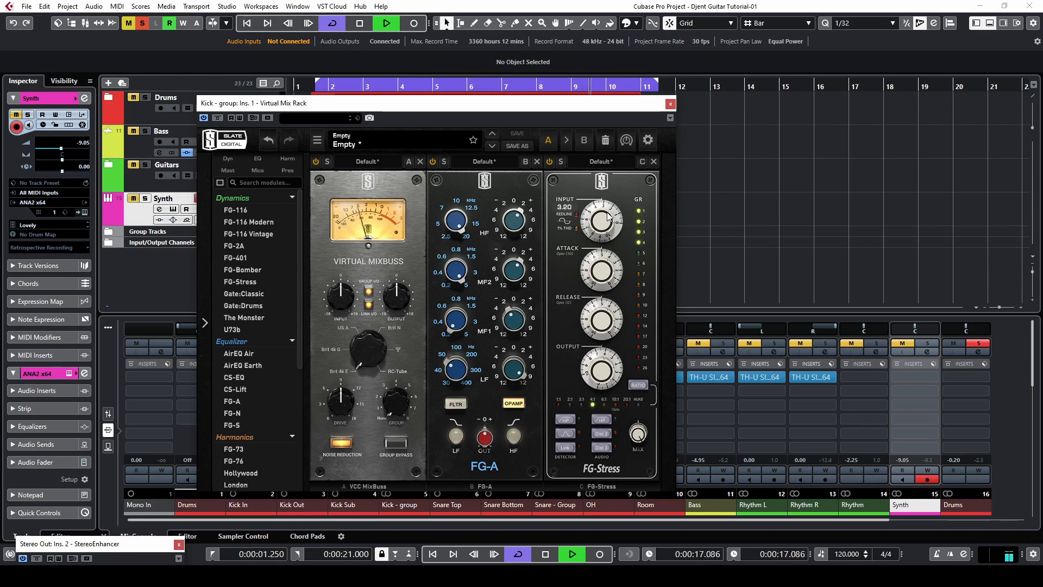
Adjust the FG-Stress release and attack, fine-tune its input and close the Kick group's rack
{"action": "left_click_drag", "start_coordinate": [603, 318], "coordinate": [594, 367]}
{"action": "left_click_drag", "start_coordinate": [603, 336], "coordinate": [610, 327]}
{"action": "left_click", "coordinate": [366, 85]}
{"action": "left_click_drag", "start_coordinate": [603, 275], "coordinate": [606, 208]}
{"action": "left_click_drag", "start_coordinate": [604, 271], "coordinate": [604, 258]}
{"action": "mouse_move", "coordinate": [604, 215]}
{"action": "left_mouse_down"}
{"action": "mouse_move", "coordinate": [607, 228]}
{"action": "mouse_move", "coordinate": [606, 214]}
{"action": "left_mouse_up"}
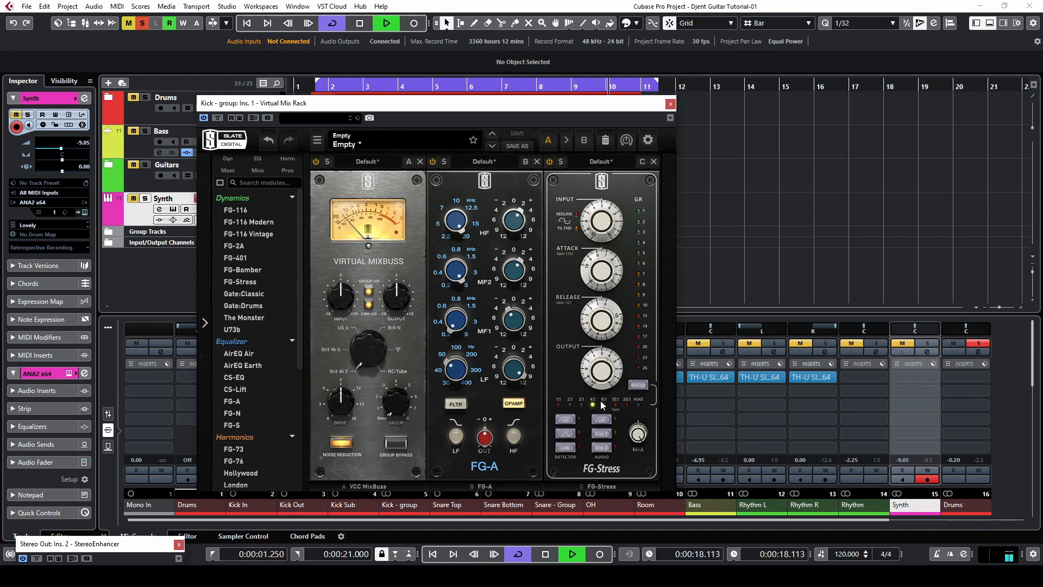
{"action": "left_click", "coordinate": [669, 105]}
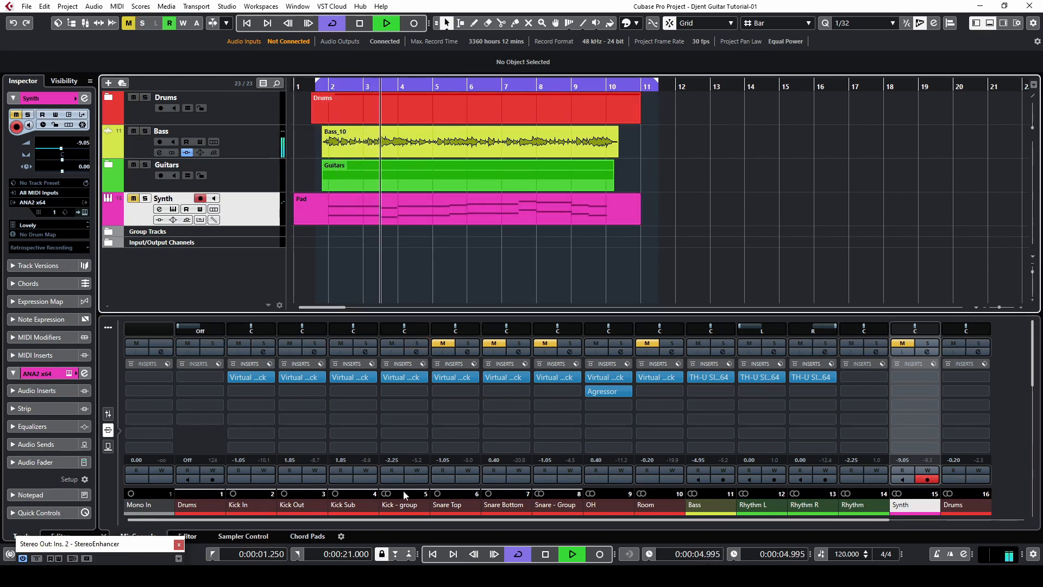
Push the Kick group's FG-A HF boost to 12.0 dB, ease it back, and audition the group soloed
{"action": "left_click", "coordinate": [400, 377]}
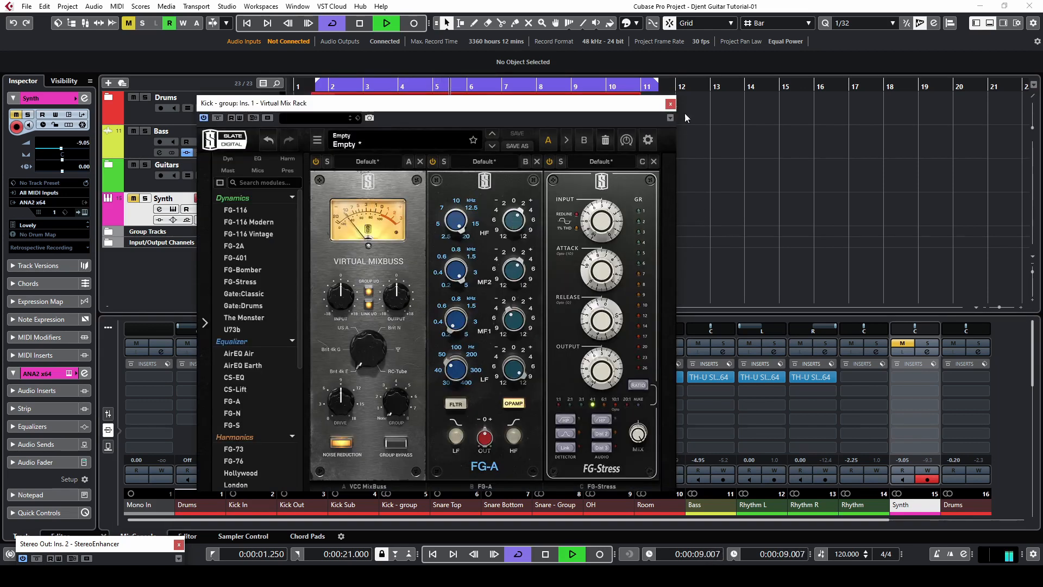
{"action": "left_click_drag", "start_coordinate": [513, 220], "coordinate": [513, 187]}
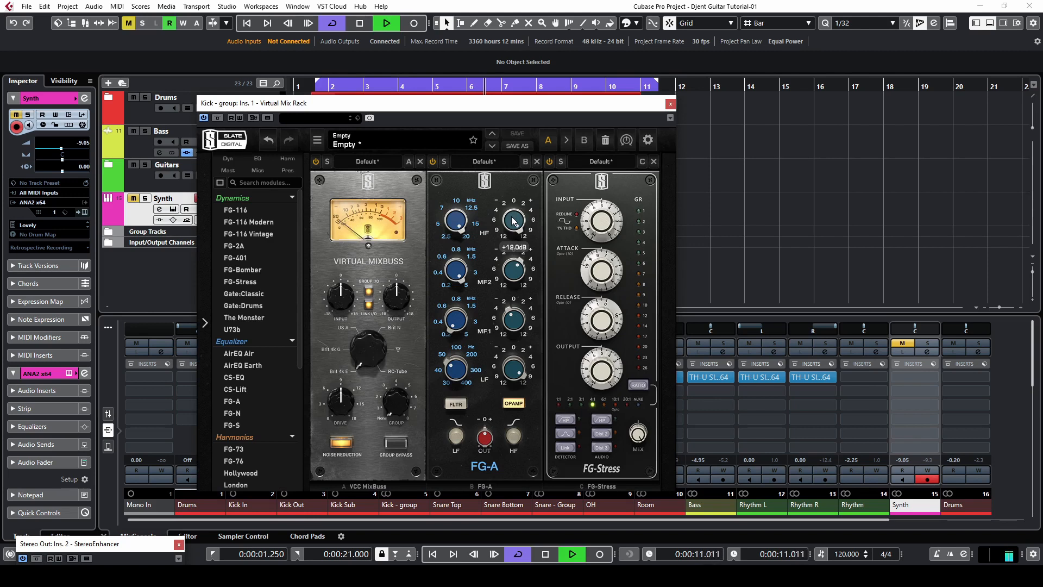
{"action": "scroll", "coordinate": [515, 218], "scroll_direction": "down", "scroll_amount": 2}
{"action": "left_click", "coordinate": [670, 104]}
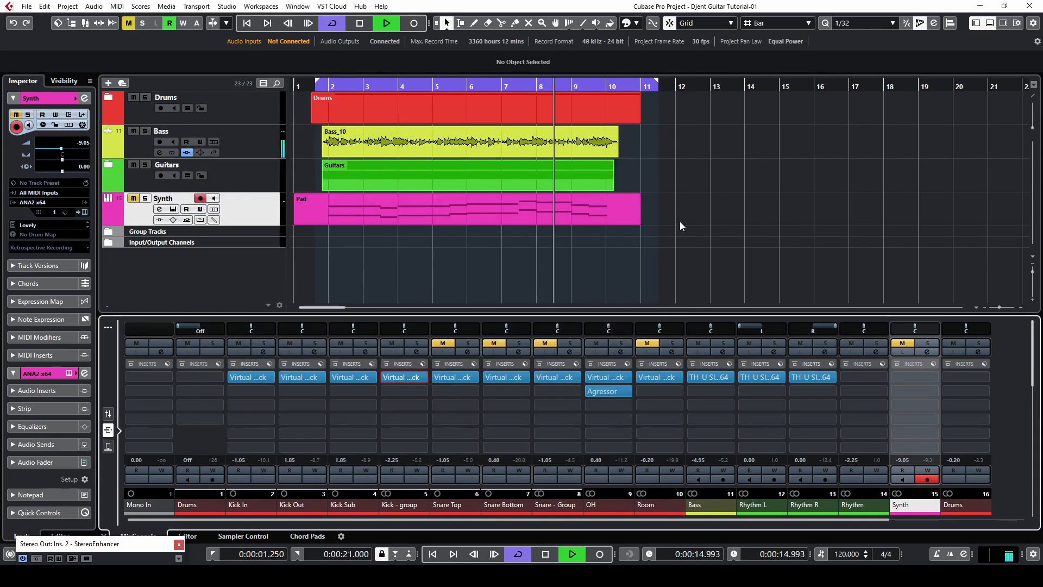
{"action": "left_click", "coordinate": [417, 343]}
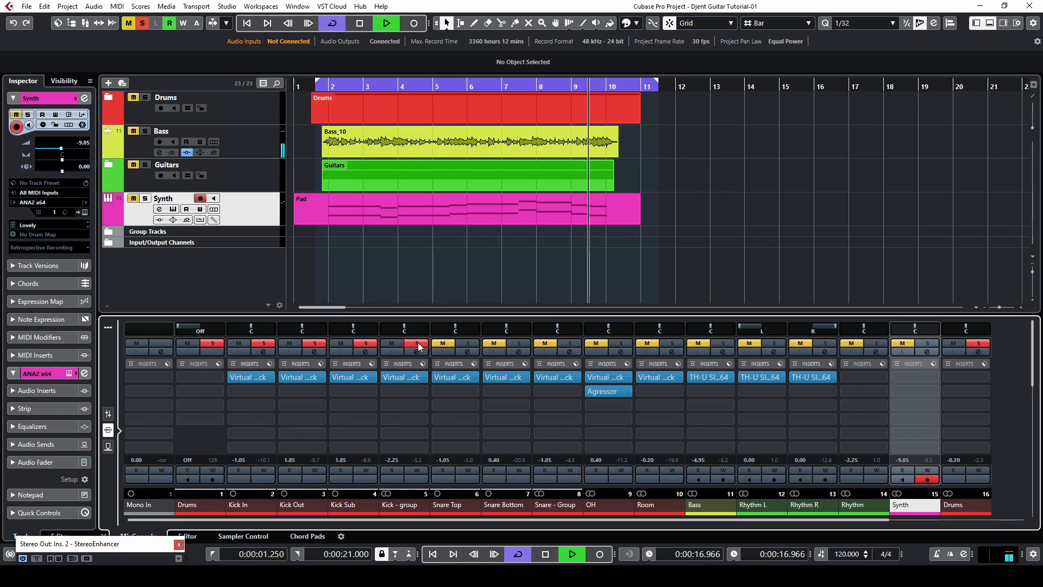
{"action": "left_click", "coordinate": [418, 343]}
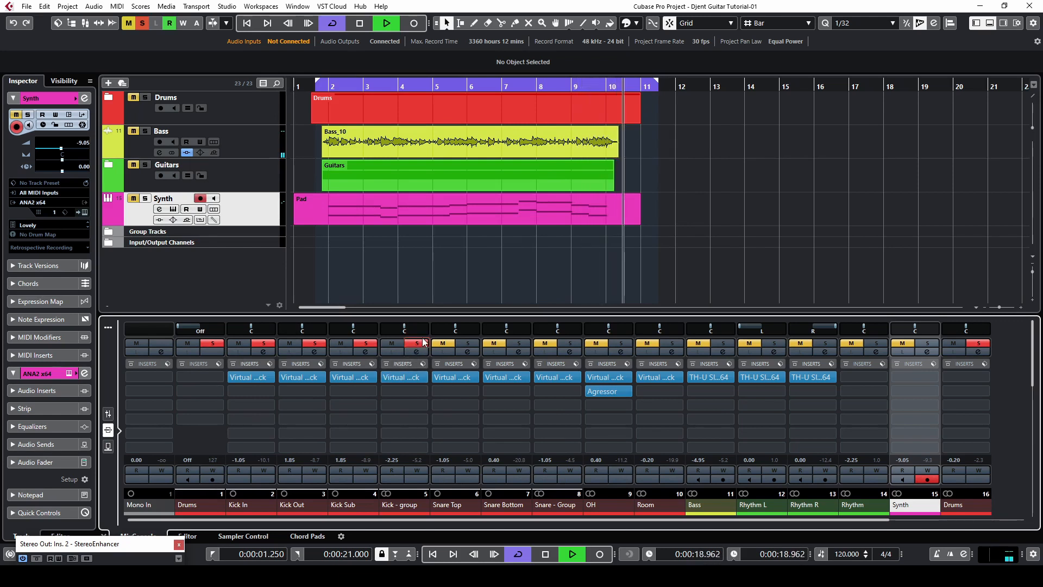
Stop playback and load Agressor into the Kick group's second insert slot
{"action": "key", "text": "space"}
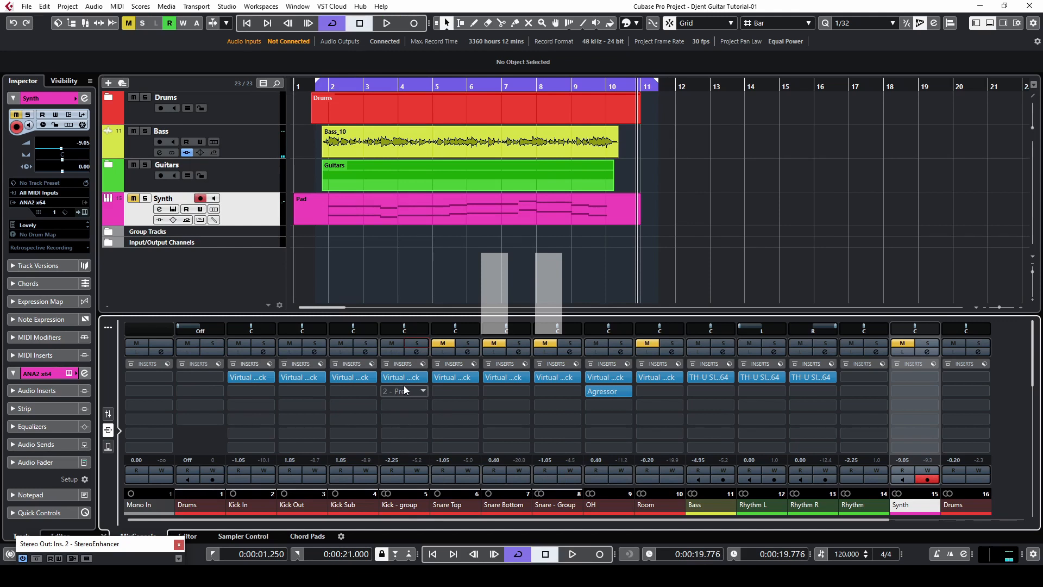
{"action": "left_click", "coordinate": [403, 386]}
{"action": "type", "text": "agres"}
{"action": "key", "text": "Return"}
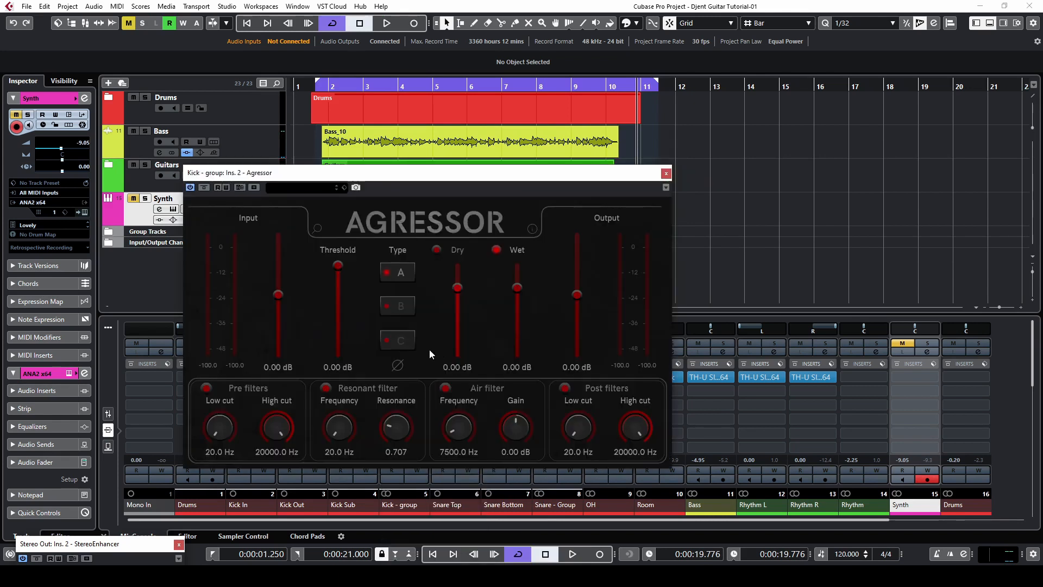
{"action": "left_click", "coordinate": [667, 173]}
Solo the Kick group during playback and set its Agressor to type B with a threshold of about -10.65 dB
{"action": "key", "text": "space"}
{"action": "left_click", "coordinate": [413, 343]}
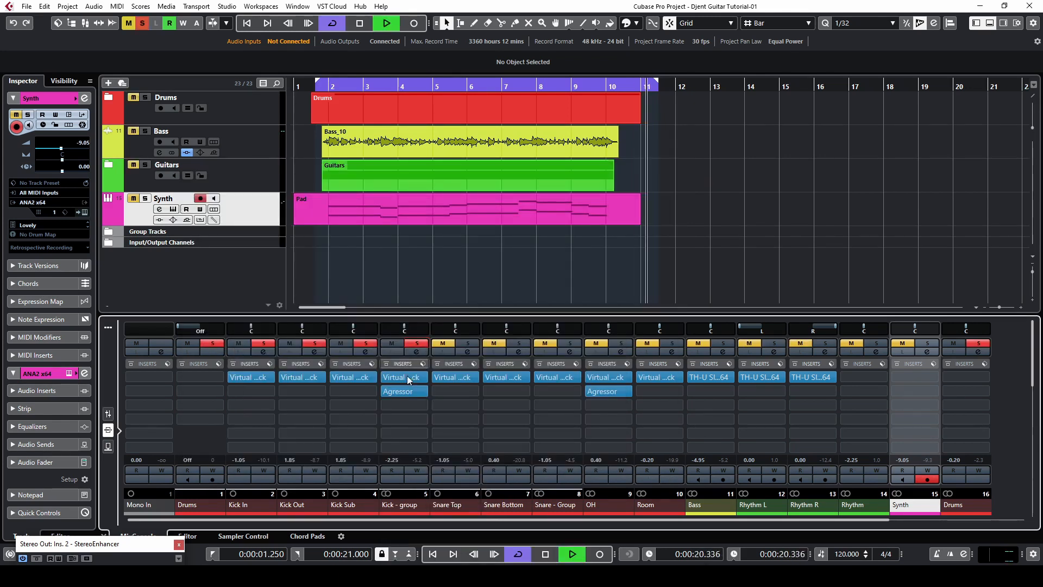
{"action": "left_click", "coordinate": [399, 391]}
{"action": "left_click_drag", "start_coordinate": [391, 172], "coordinate": [484, 154]}
{"action": "left_click", "coordinate": [489, 288]}
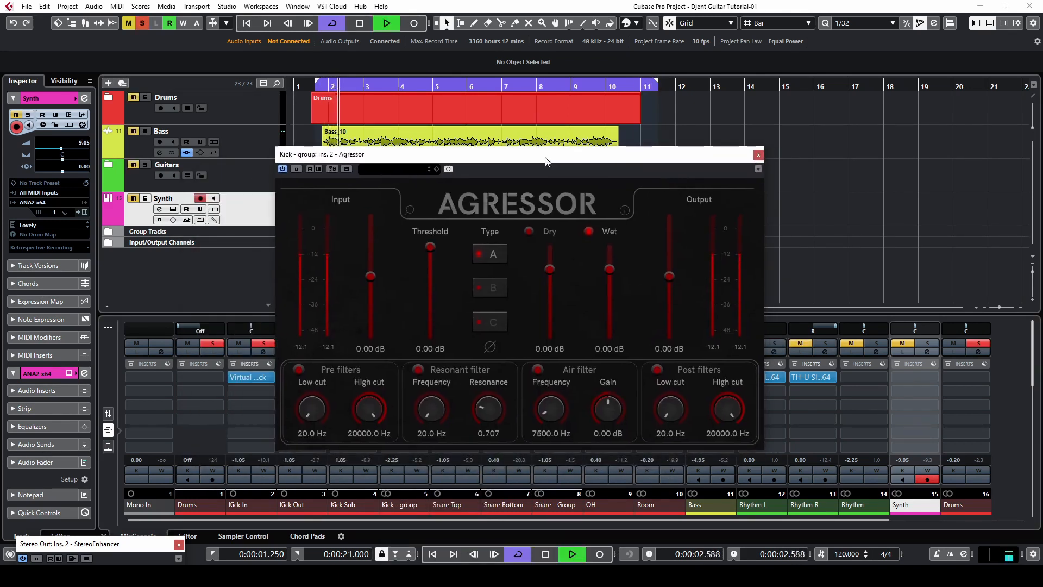
{"action": "left_click", "coordinate": [430, 305]}
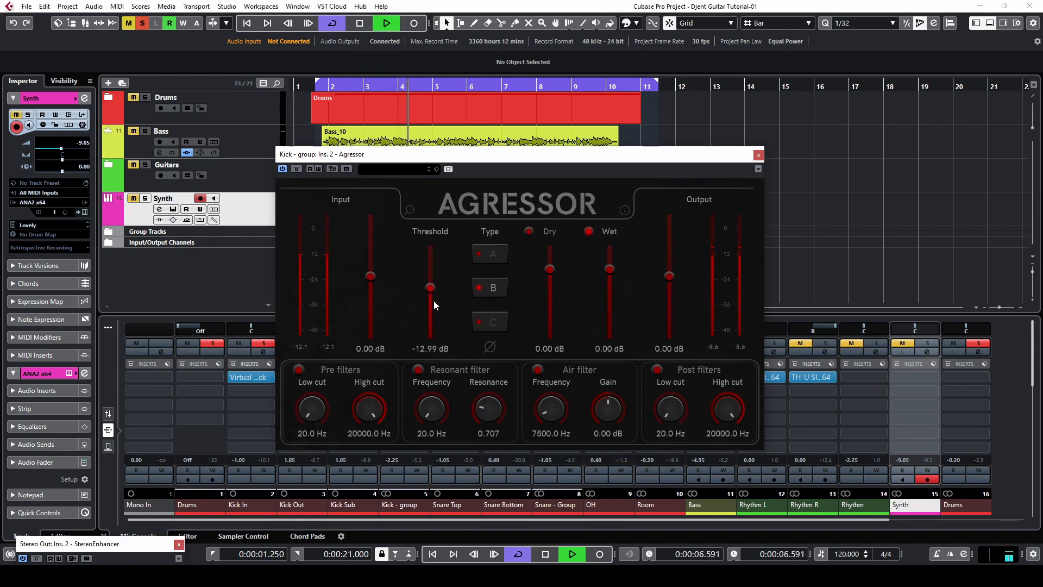
{"action": "scroll", "coordinate": [433, 301], "scroll_direction": "up", "scroll_amount": 10}
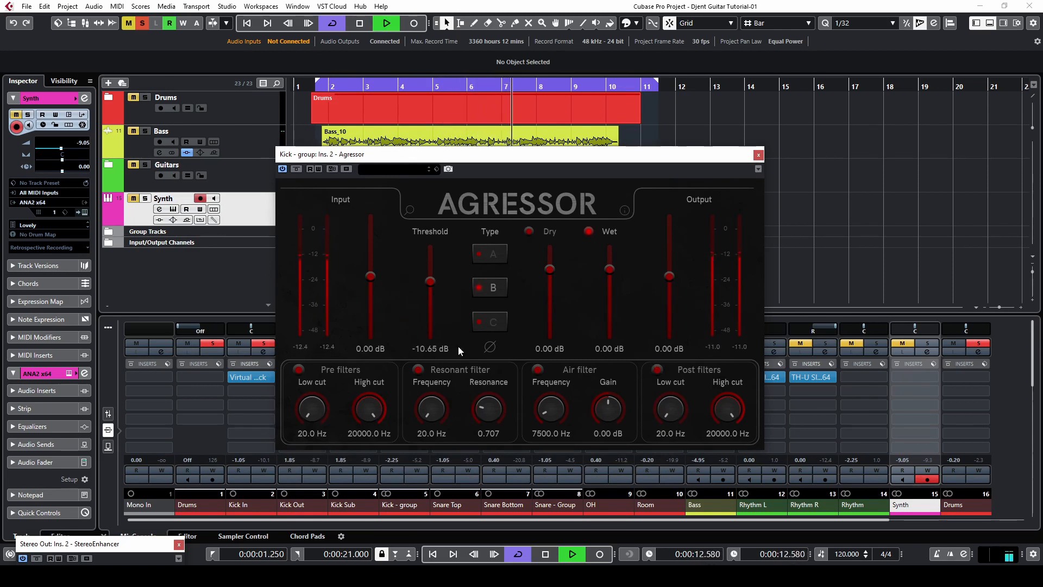
{"action": "scroll", "coordinate": [668, 315], "scroll_direction": "down", "scroll_amount": 3}
{"action": "left_click", "coordinate": [296, 170]}
{"action": "left_click", "coordinate": [757, 155]}
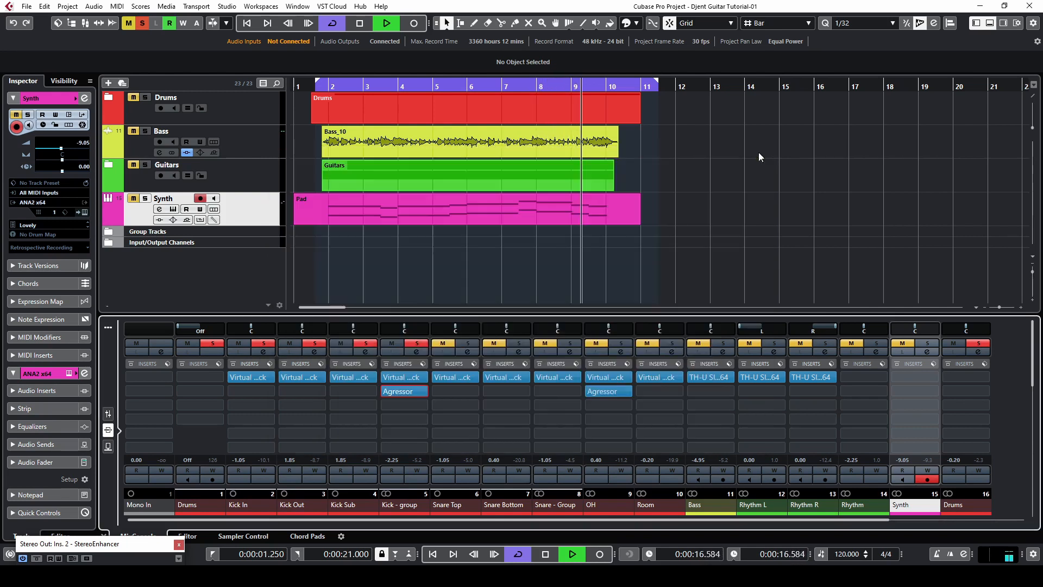
Compare the Kick group with its inserts bypassed and active, clearing its solo to hear the full mix
{"action": "left_click", "coordinate": [386, 363]}
{"action": "left_click", "coordinate": [417, 343]}
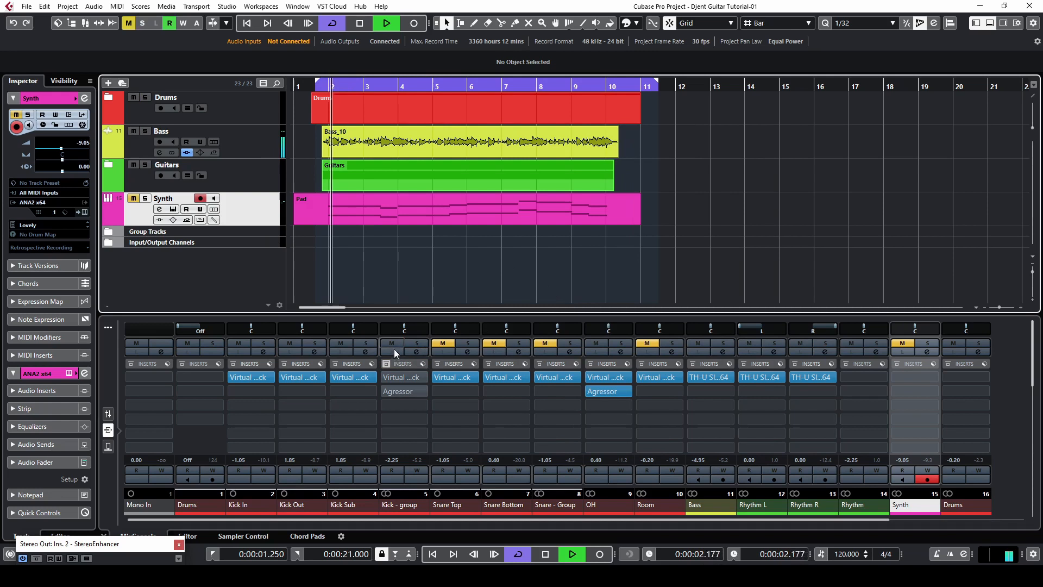
{"action": "left_click", "coordinate": [386, 363]}
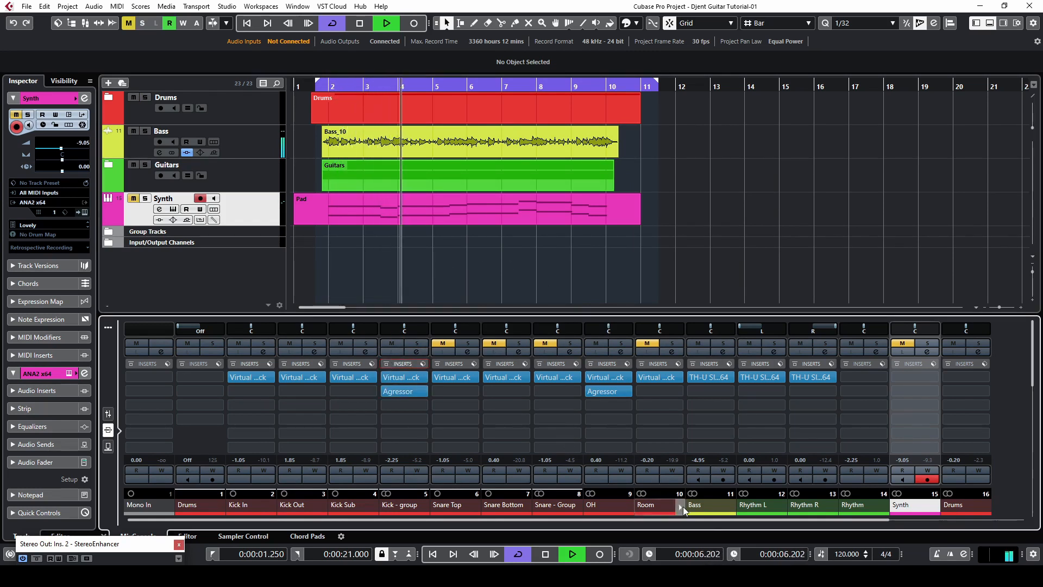
Unmute the Snare Top, Snare Bottom and Snare Group channels and restart playback from around bar 2
{"action": "left_click_drag", "start_coordinate": [701, 520], "coordinate": [733, 519]}
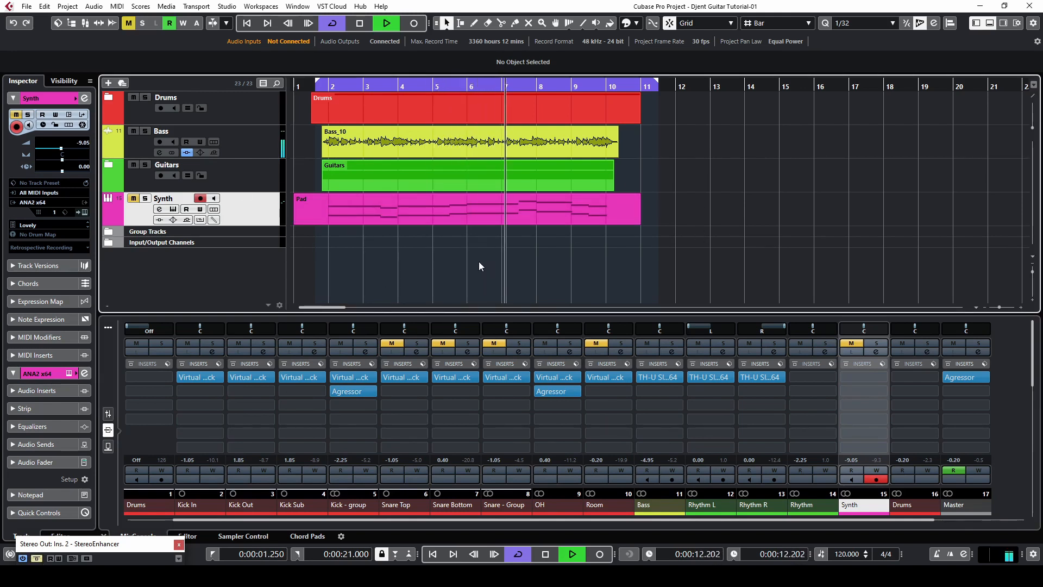
{"action": "left_click", "coordinate": [489, 342]}
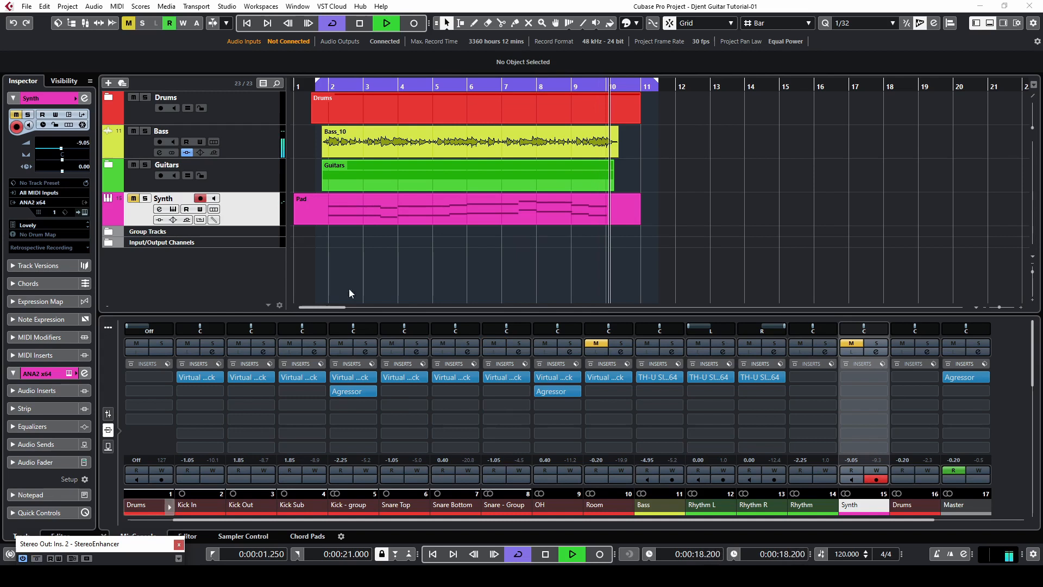
{"action": "left_click", "coordinate": [334, 86]}
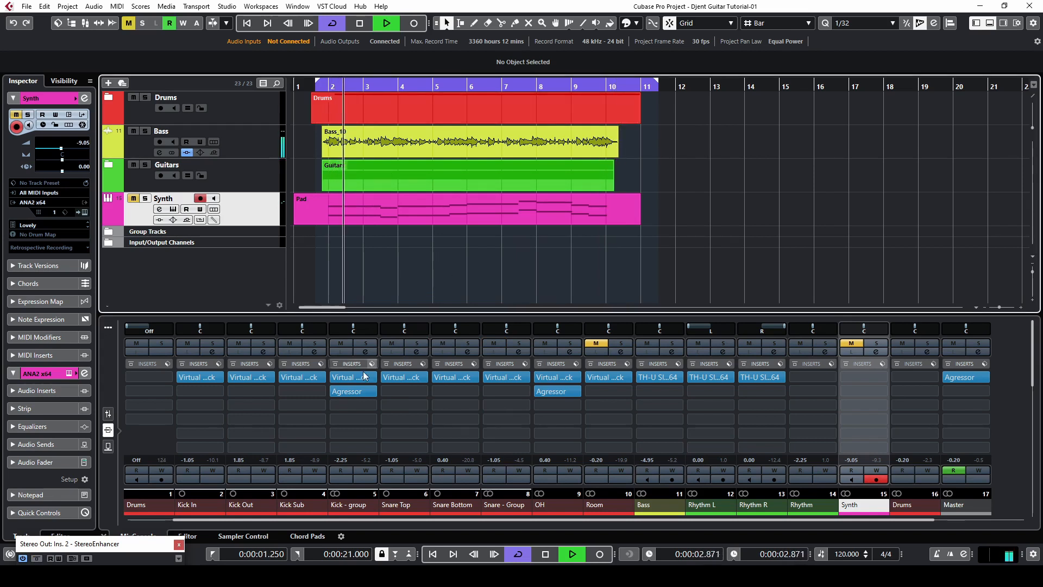
Solo Kick Out and set the FG-S high-frequency gain in its Virtual Mix Rack to about +10.5 dB
{"action": "left_click", "coordinate": [260, 342]}
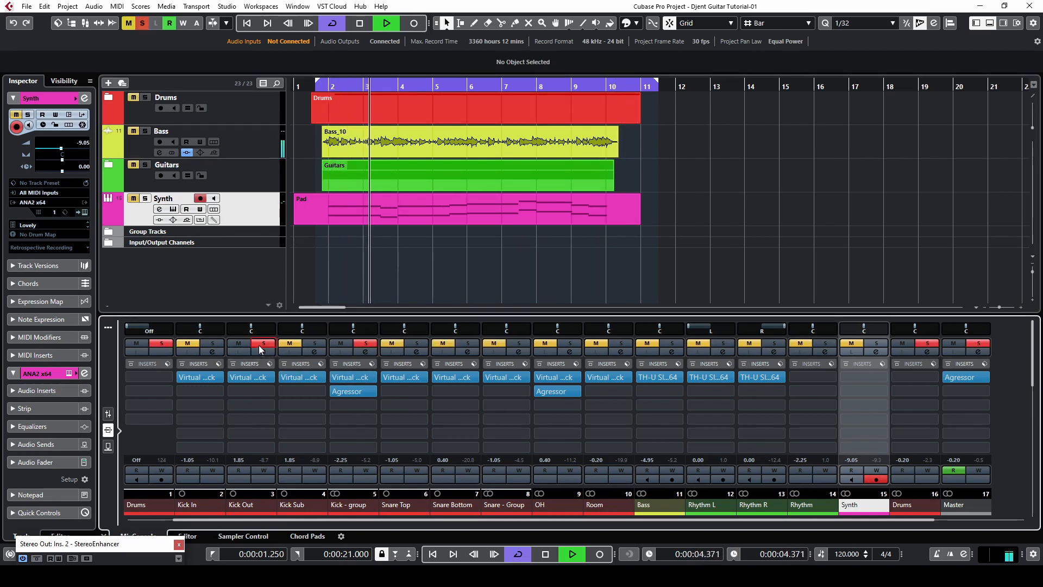
{"action": "left_click", "coordinate": [246, 376]}
{"action": "mouse_move", "coordinate": [516, 211]}
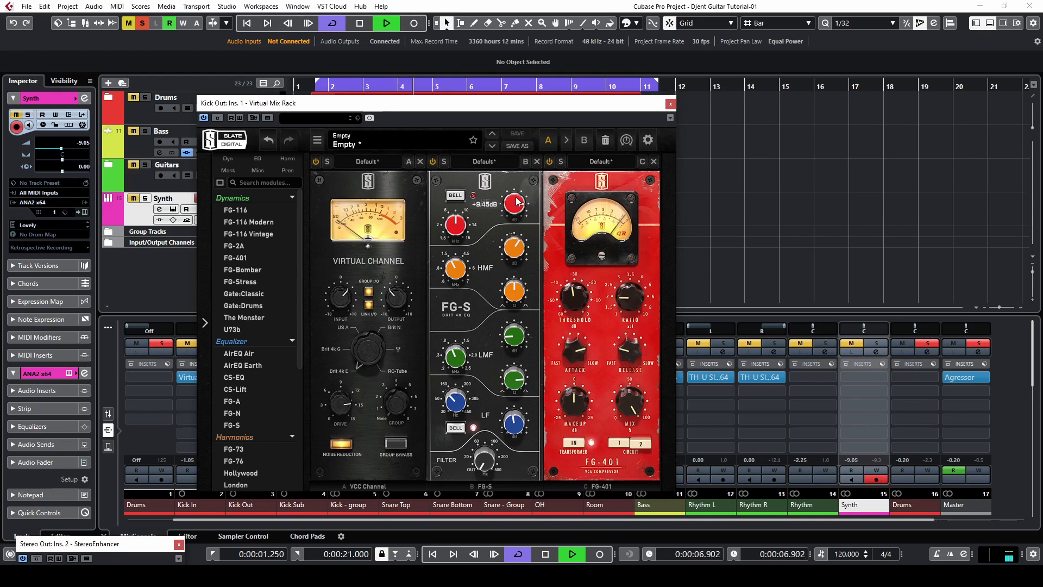
{"action": "left_click", "coordinate": [670, 103]}
{"action": "left_click", "coordinate": [213, 343]}
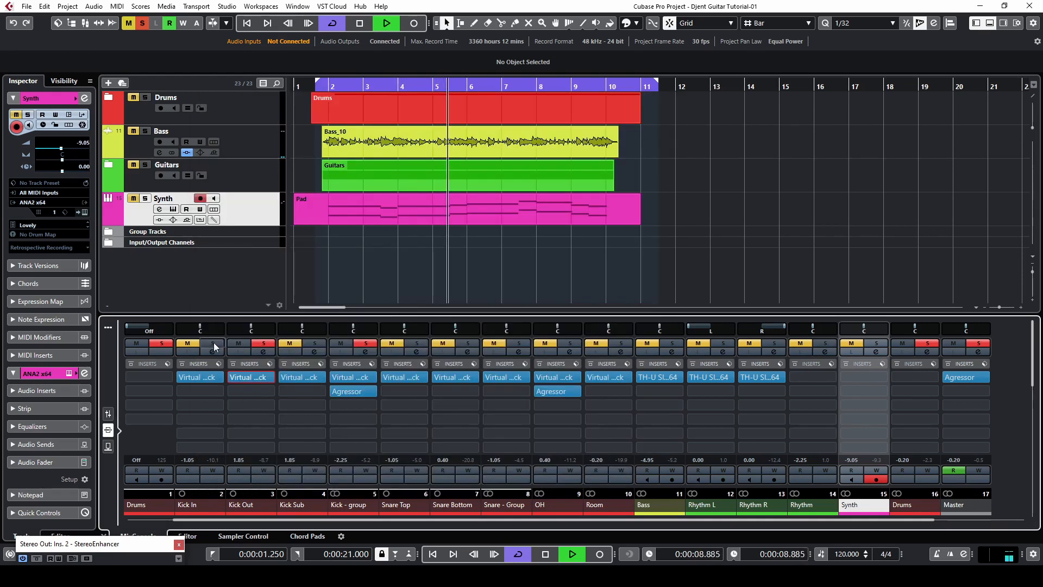
{"action": "left_click", "coordinate": [248, 375]}
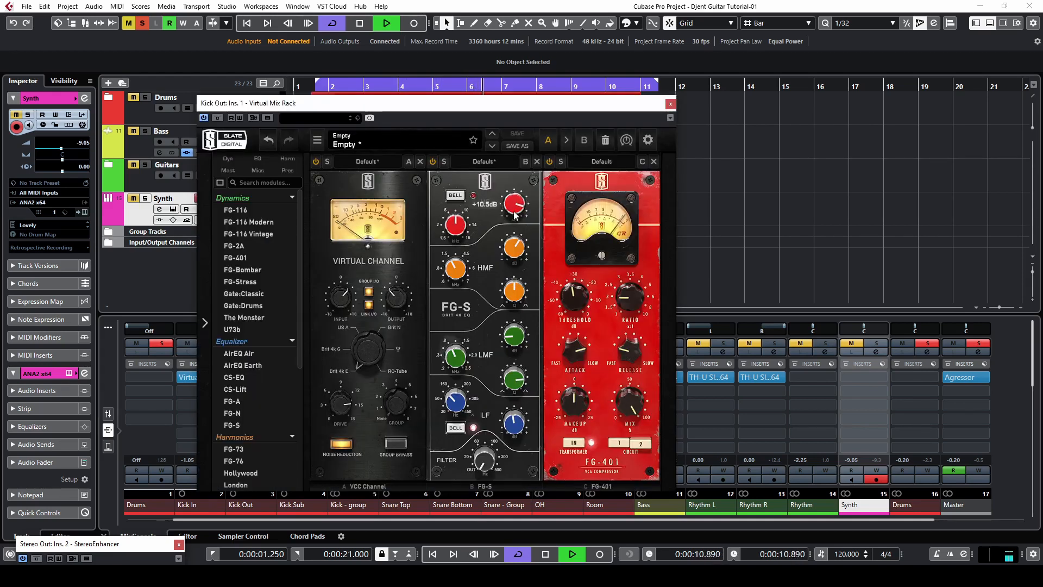
{"action": "left_click", "coordinate": [665, 104]}
Set the Kick In FG-S high-frequency gain to about +4.2 dB and its HMF gain to about +1.05 dB
{"action": "left_click", "coordinate": [190, 379]}
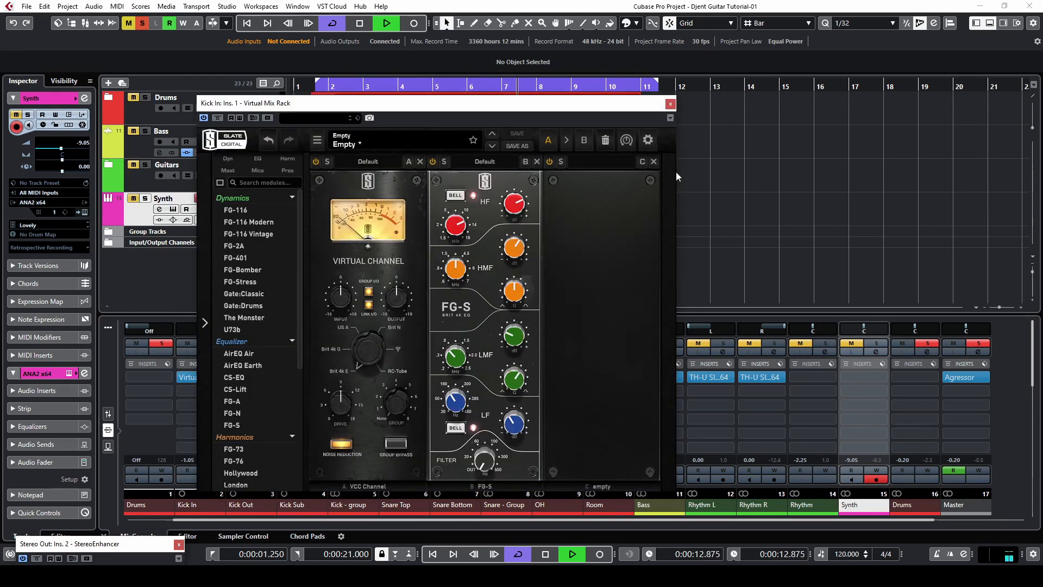
{"action": "left_click_drag", "start_coordinate": [518, 199], "coordinate": [516, 210]}
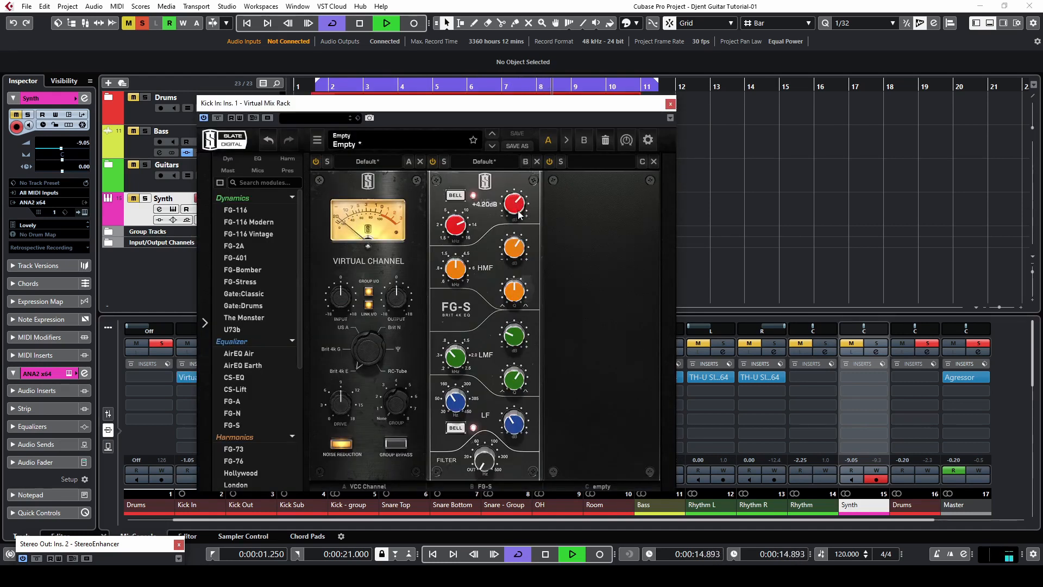
{"action": "left_click_drag", "start_coordinate": [515, 247], "coordinate": [515, 258]}
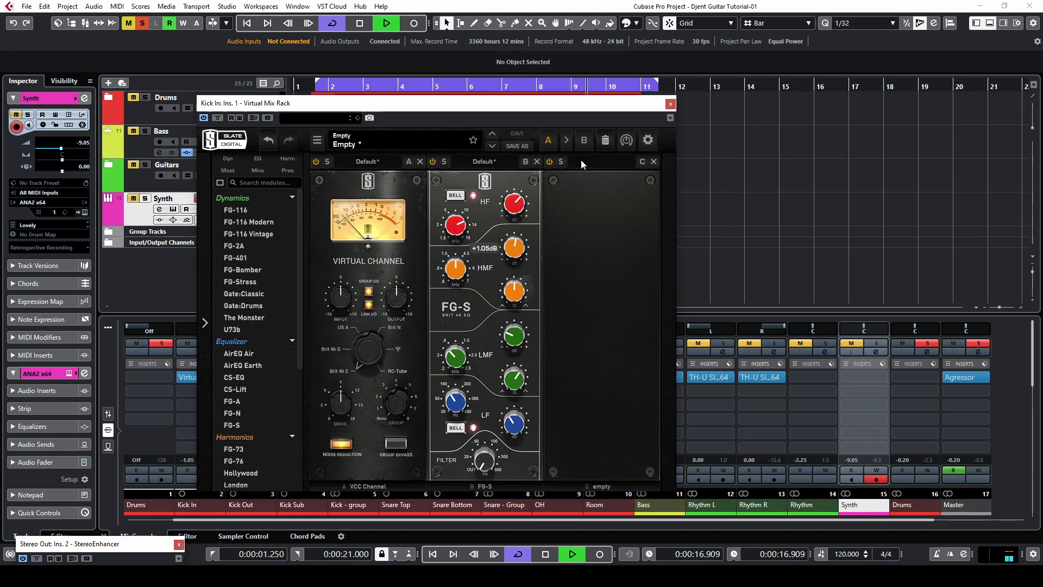
{"action": "left_click", "coordinate": [670, 104]}
{"action": "left_click", "coordinate": [219, 345]}
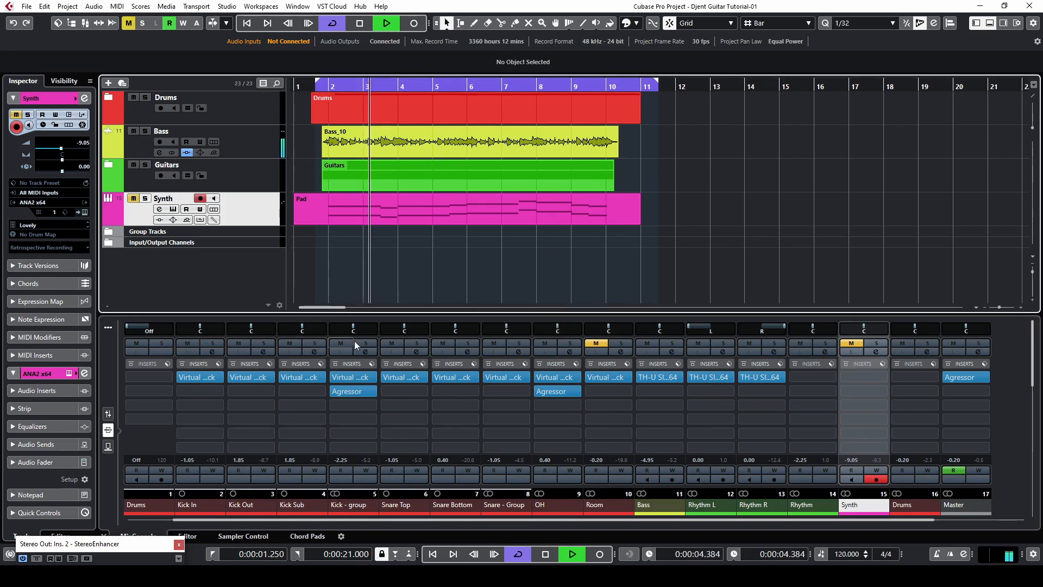
Solo the Kick group and boost the MF2 and HF bands of its FG-A equalizer to about +6 dB
{"action": "left_click", "coordinate": [364, 342]}
{"action": "left_click", "coordinate": [348, 378]}
{"action": "mouse_move", "coordinate": [513, 270]}
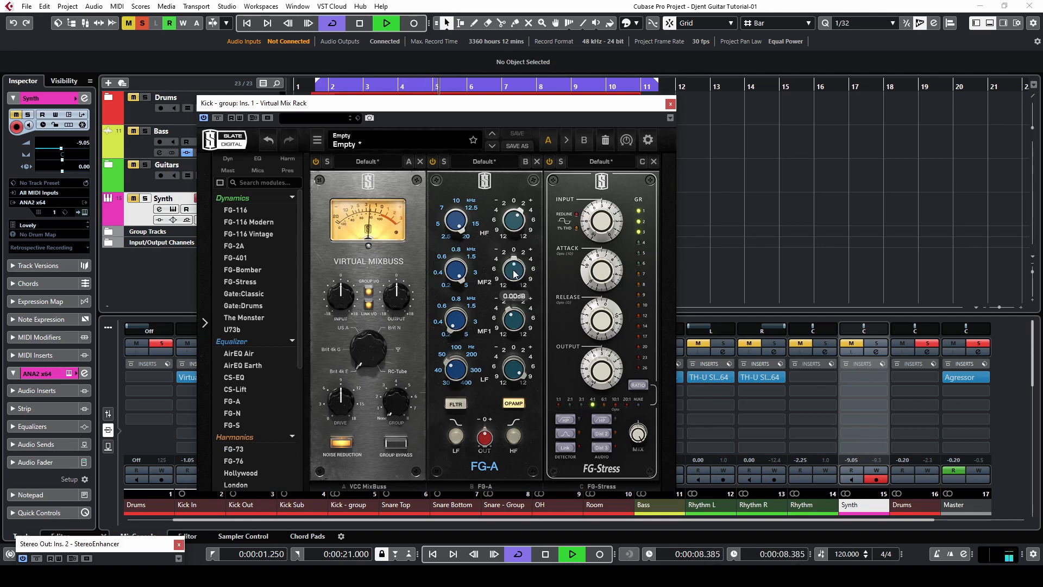
{"action": "scroll", "coordinate": [514, 271], "scroll_direction": "up", "scroll_amount": 3}
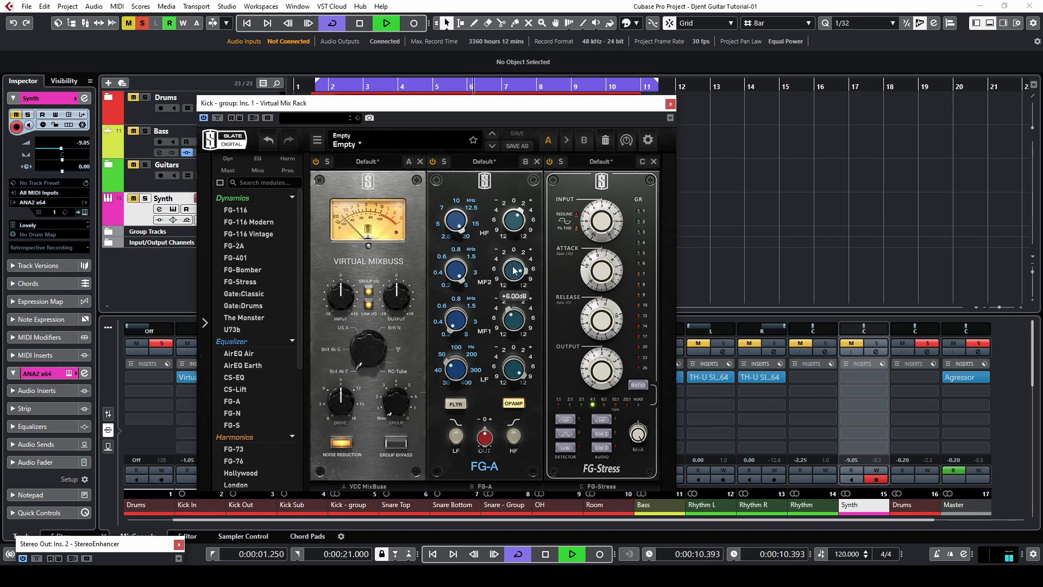
{"action": "scroll", "coordinate": [518, 219], "scroll_direction": "up", "scroll_amount": 3}
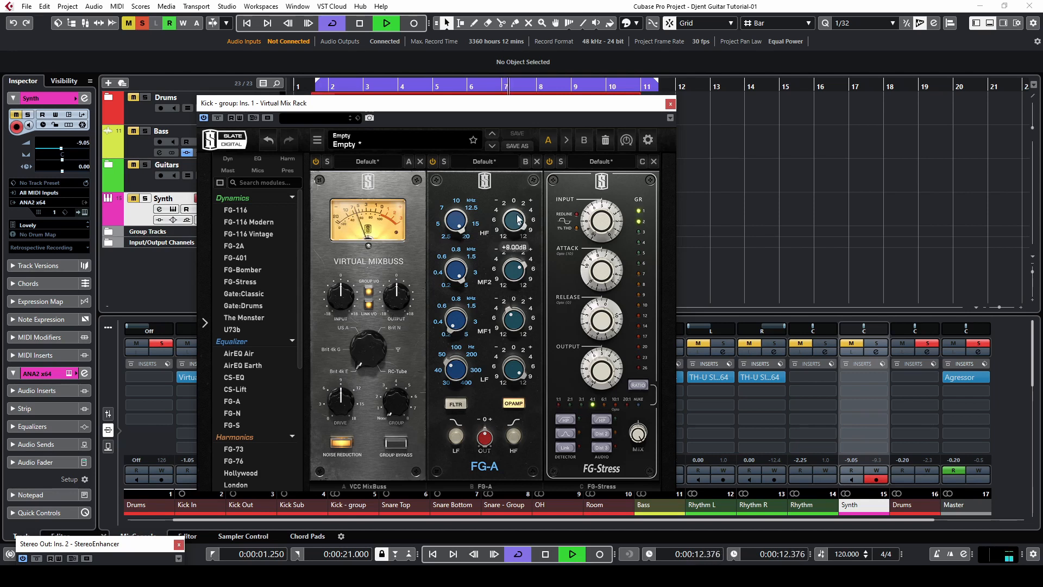
{"action": "scroll", "coordinate": [518, 219], "scroll_direction": "down", "scroll_amount": 11}
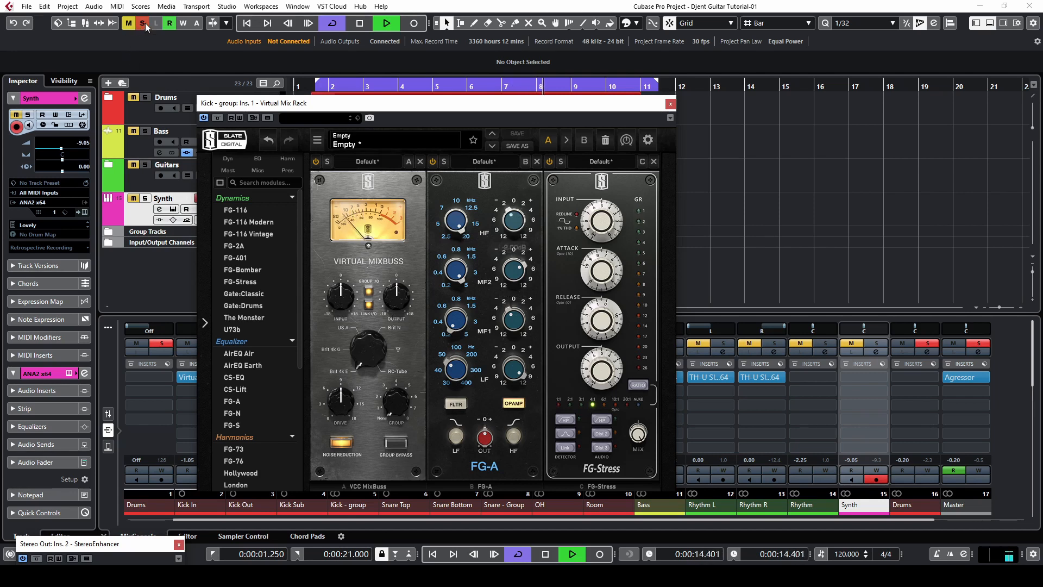
Audition +12 dB boosts on the Kick group's FG-A in the full mix, bringing MF2 and HF gain to +4 dB
{"action": "scroll", "coordinate": [517, 223], "scroll_direction": "up", "scroll_amount": 4}
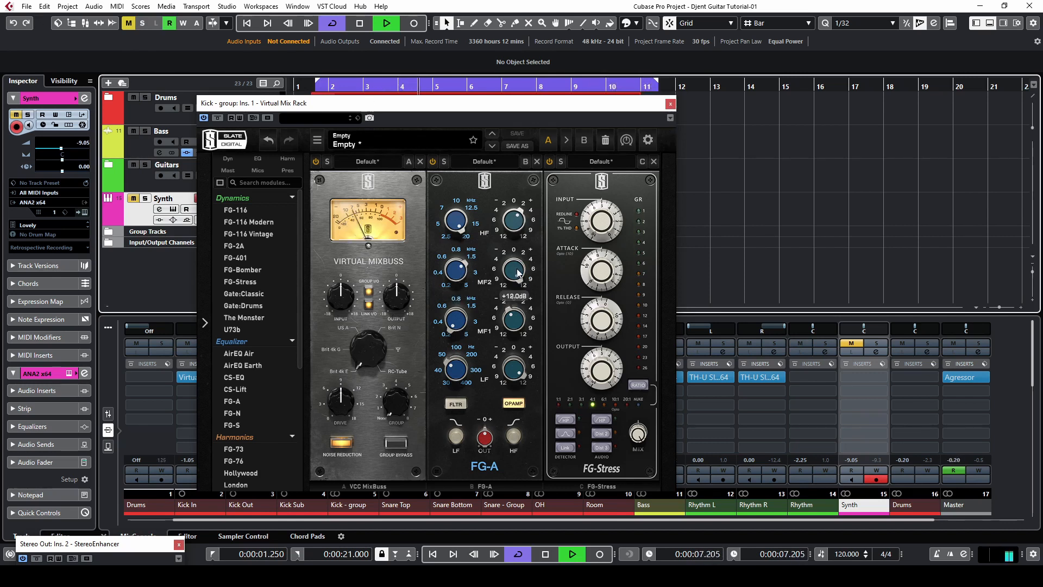
{"action": "left_click_drag", "start_coordinate": [509, 263], "coordinate": [522, 272]}
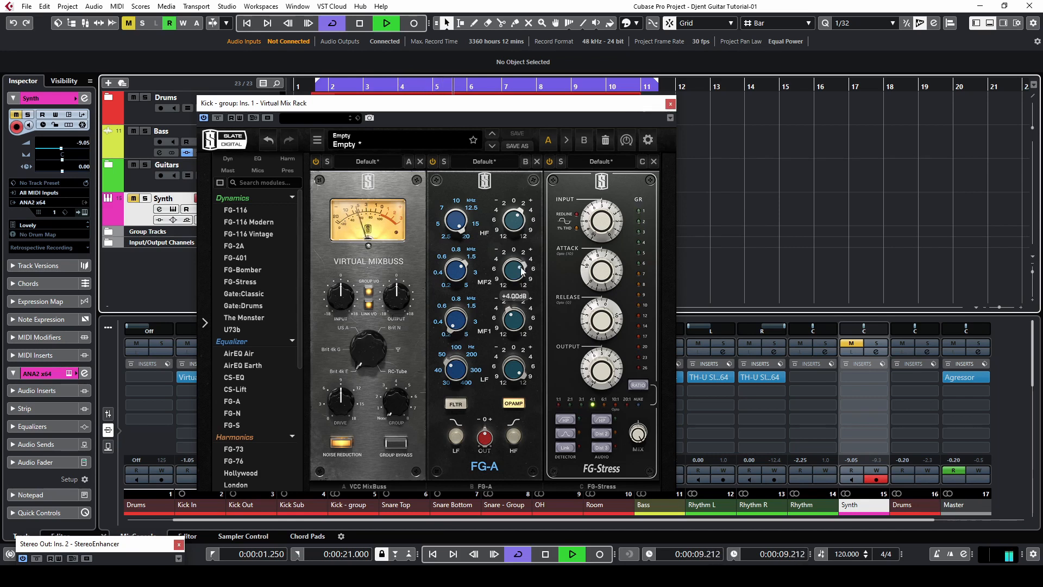
{"action": "scroll", "coordinate": [509, 219], "scroll_direction": "up", "scroll_amount": 5}
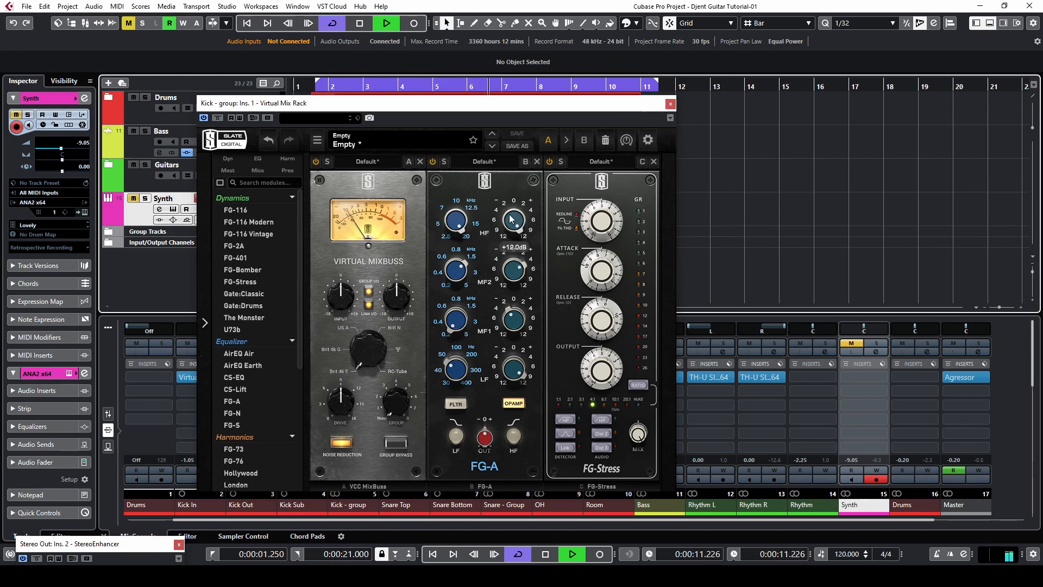
{"action": "scroll", "coordinate": [515, 223], "scroll_direction": "down", "scroll_amount": 2}
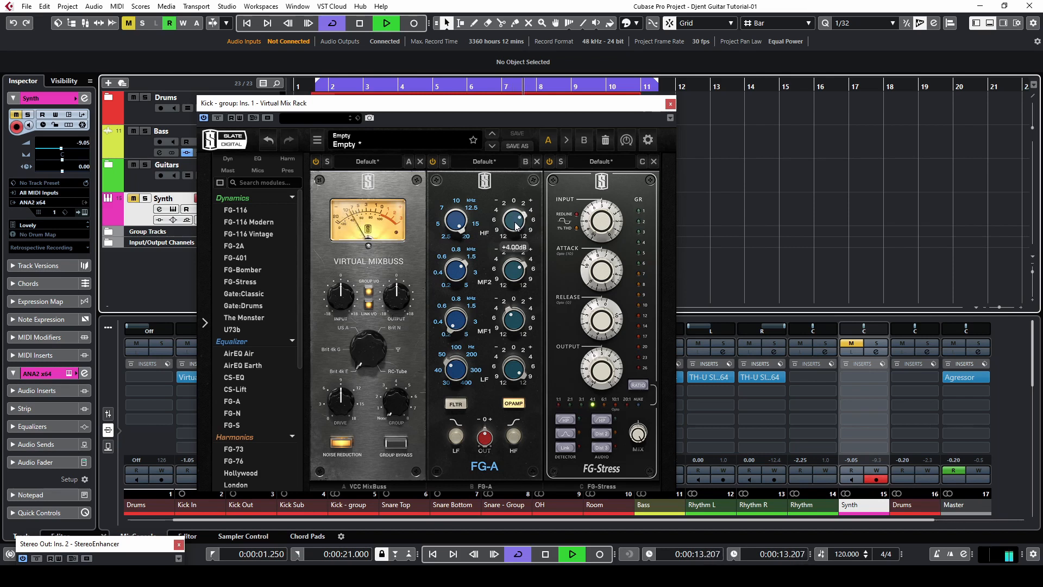
Sweep the Kick group's FG-A MF2 frequency from 5 kHz to 1.5 kHz and raise its gain to +12 dB
{"action": "scroll", "coordinate": [460, 276], "scroll_direction": "up", "scroll_amount": 2}
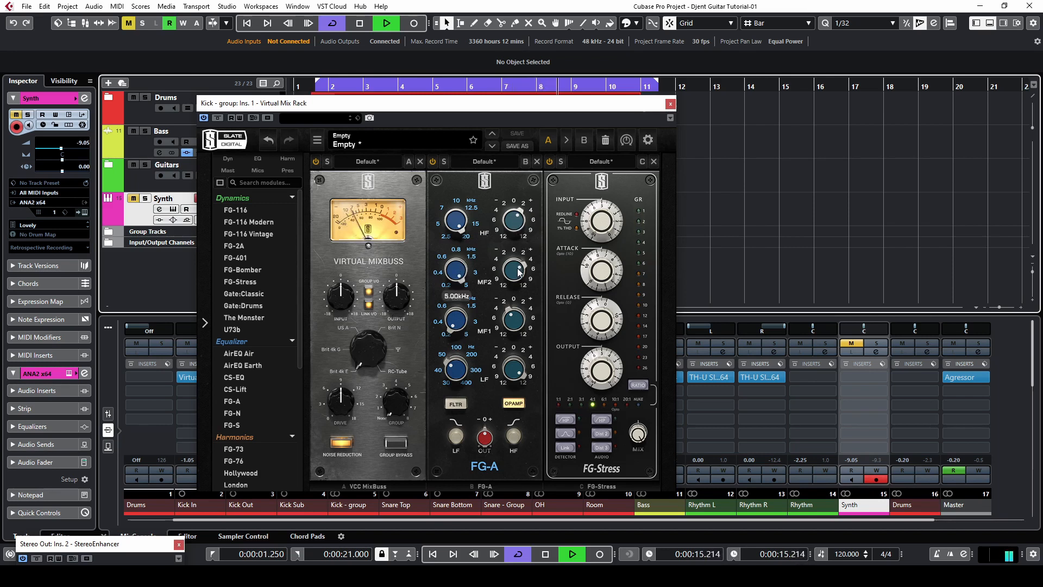
{"action": "scroll", "coordinate": [456, 273], "scroll_direction": "down", "scroll_amount": 2}
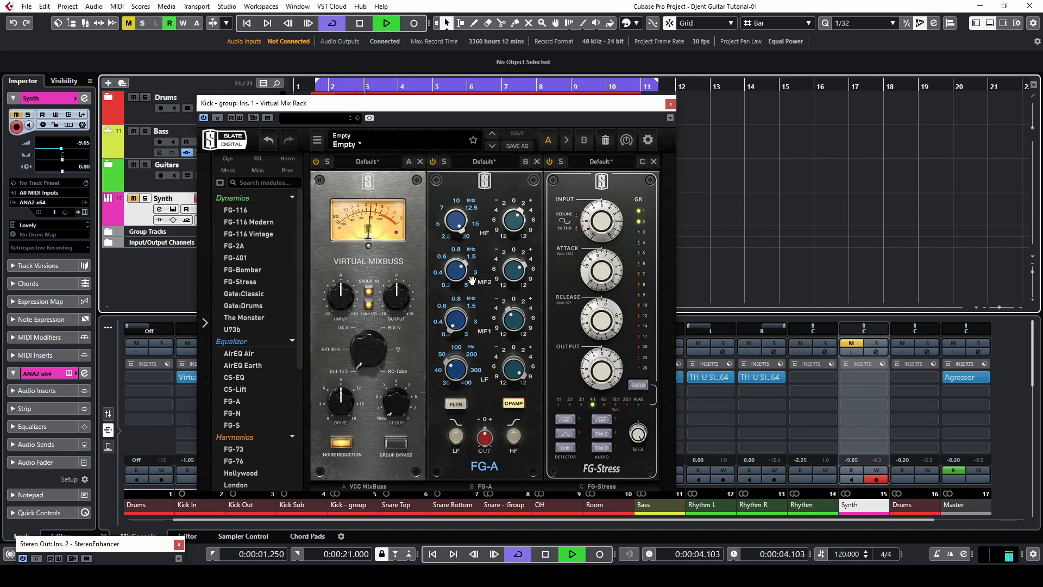
{"action": "scroll", "coordinate": [456, 270], "scroll_direction": "up", "scroll_amount": 2}
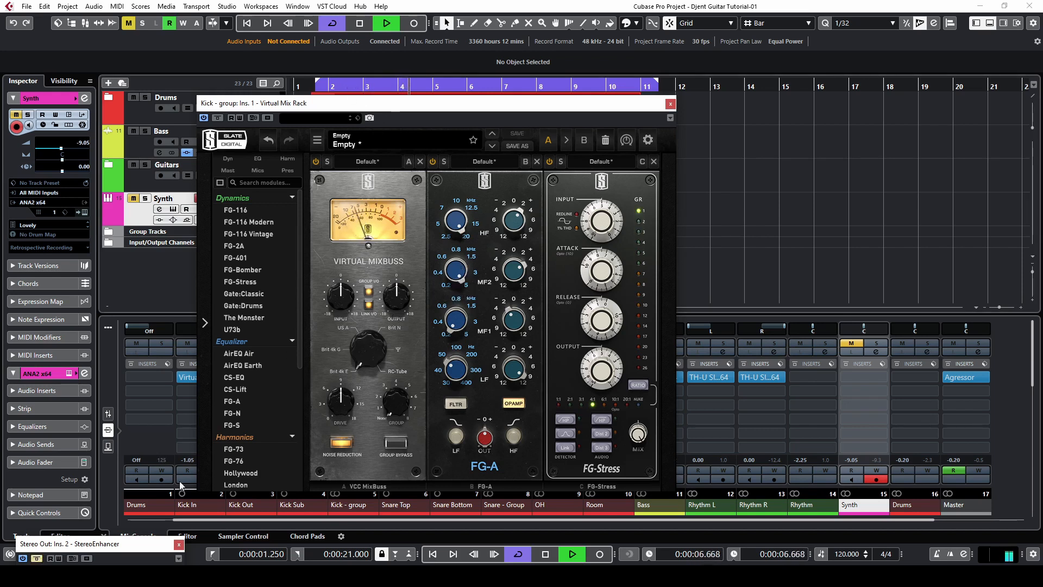
{"action": "scroll", "coordinate": [462, 280], "scroll_direction": "down", "scroll_amount": 2}
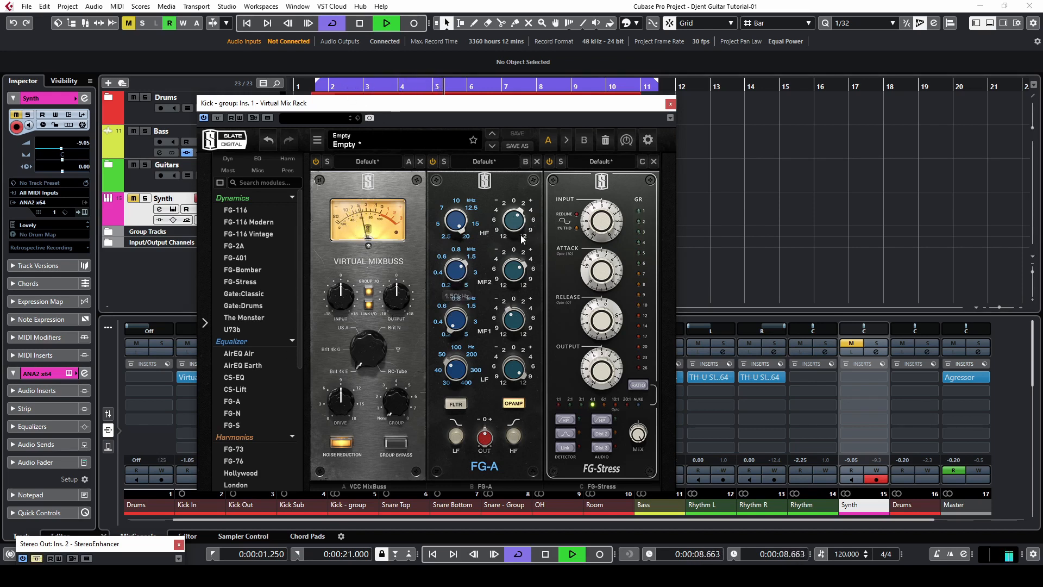
{"action": "scroll", "coordinate": [515, 273], "scroll_direction": "up", "scroll_amount": 5}
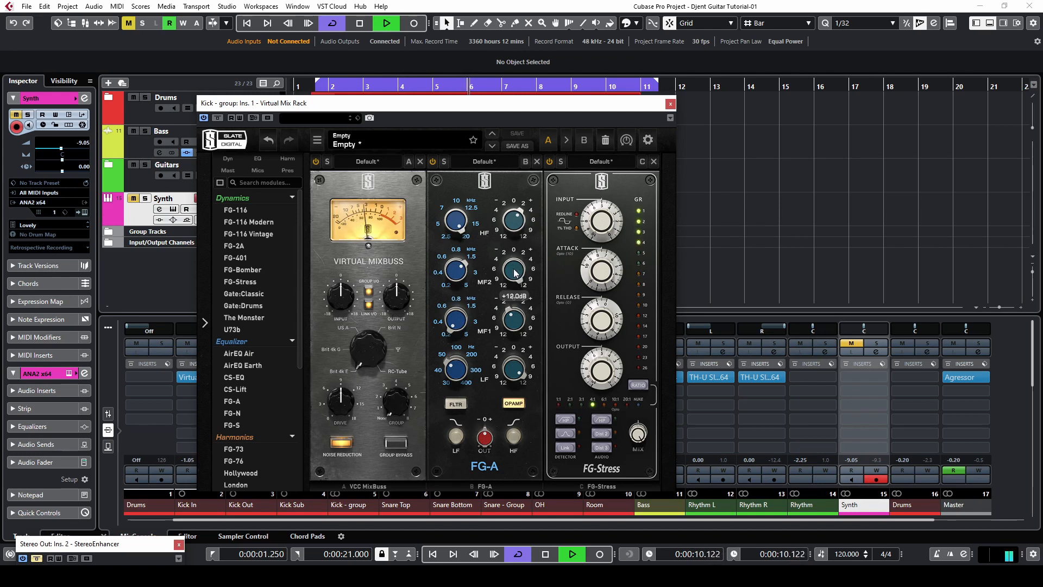
Solo the Kick group, set its FG-A MF2 gain to +6 dB and HF gain to +4 dB, and clear the solo
{"action": "left_click", "coordinate": [671, 104]}
{"action": "left_click", "coordinate": [366, 343]}
{"action": "left_click", "coordinate": [342, 375]}
{"action": "scroll", "coordinate": [515, 275], "scroll_direction": "down", "scroll_amount": 4}
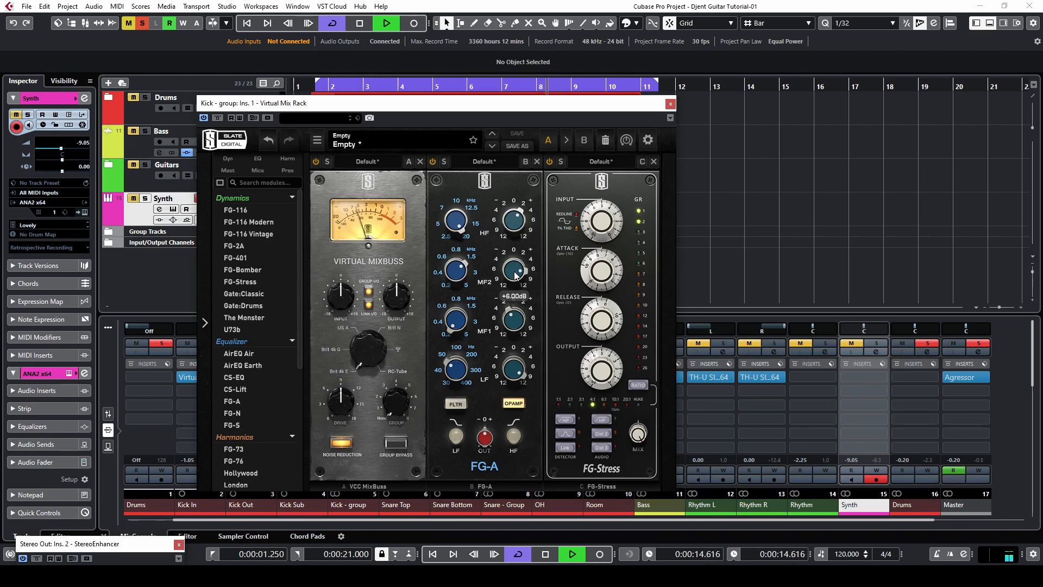
{"action": "scroll", "coordinate": [517, 225], "scroll_direction": "up", "scroll_amount": 1}
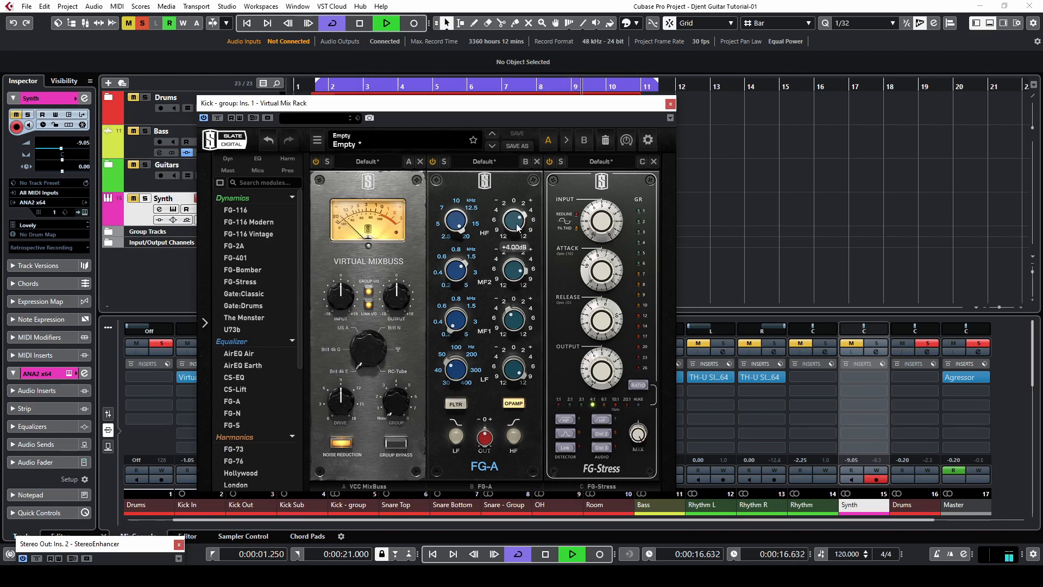
{"action": "scroll", "coordinate": [517, 225], "scroll_direction": "down", "scroll_amount": 2}
{"action": "left_click", "coordinate": [670, 104]}
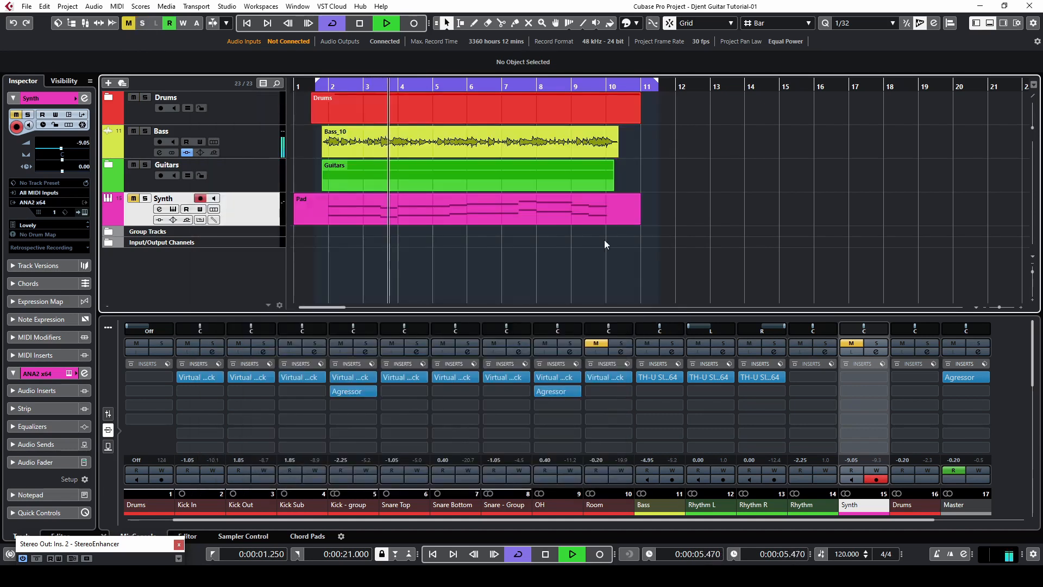